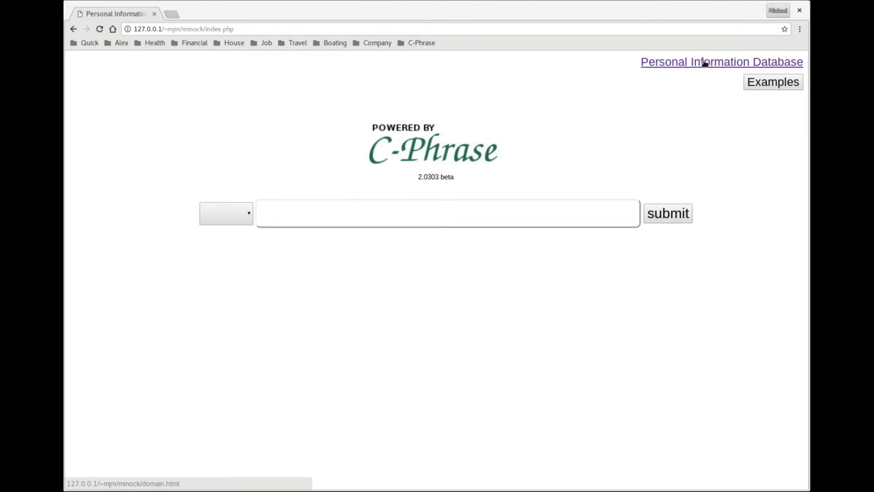
- Look over the database description, then run the 'tasks' example query
left_click(705, 63)
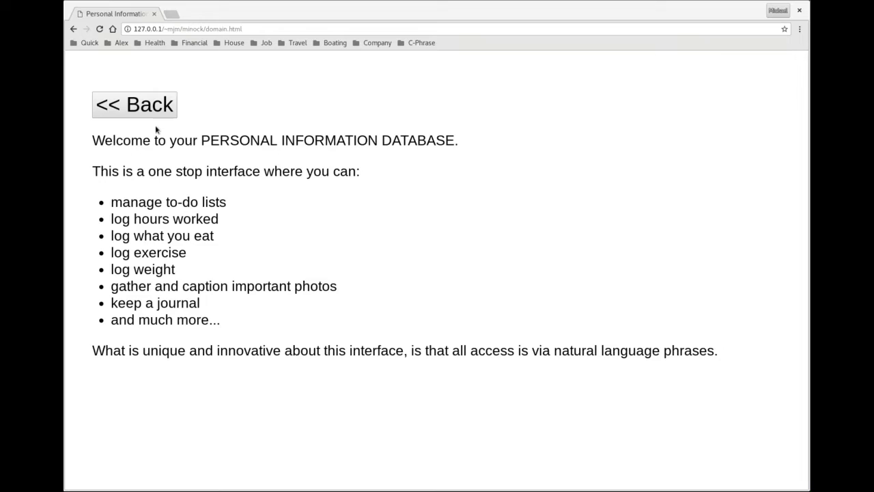
left_click(172, 113)
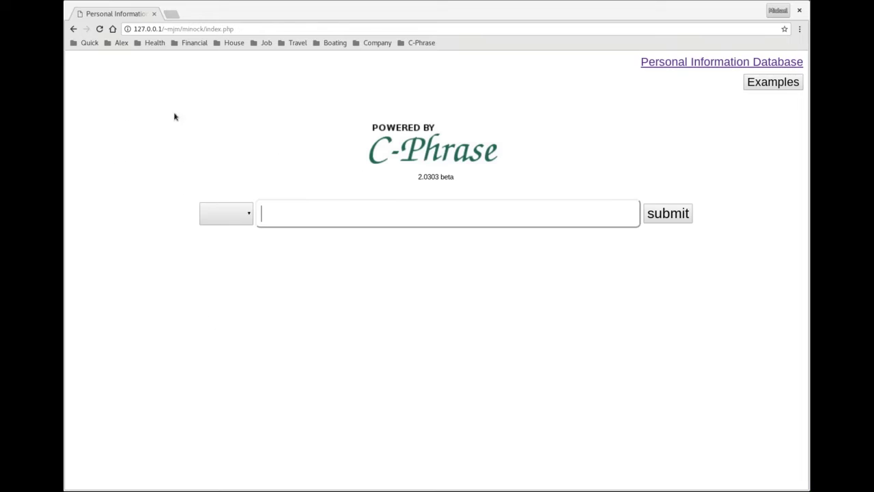
left_click(768, 82)
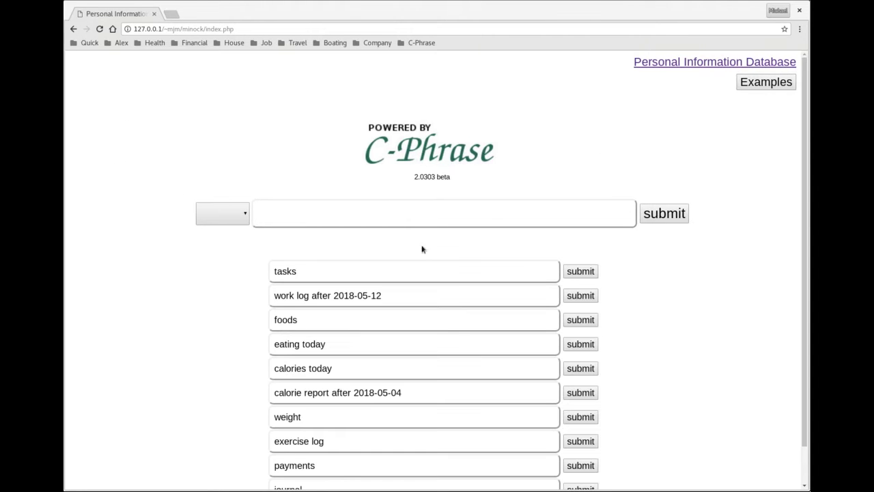
scroll(458, 351, "down", 1)
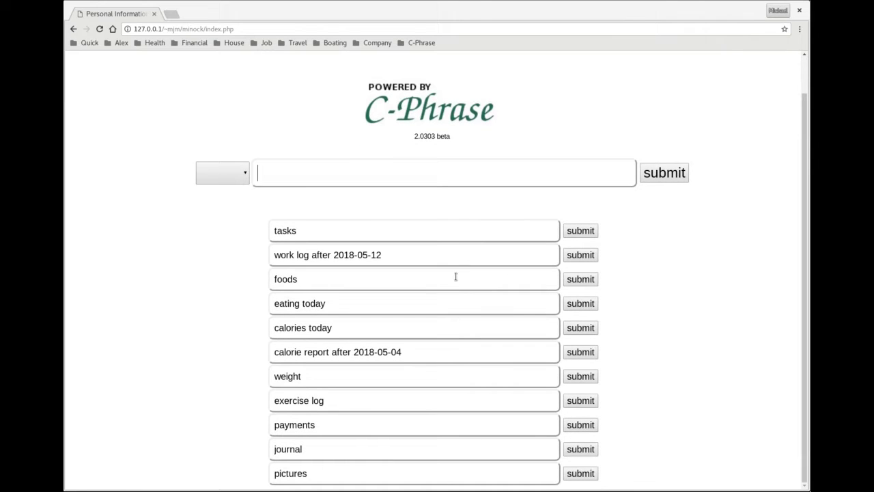
left_click(580, 231)
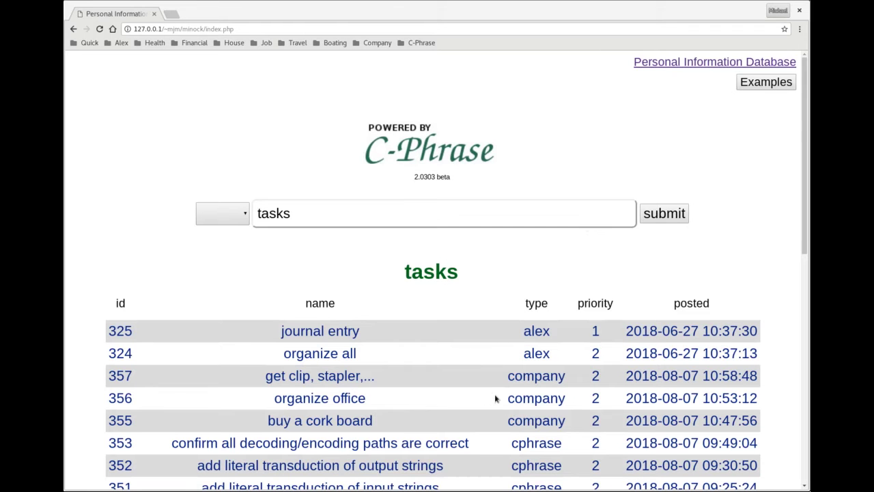
- Narrow the task list to cphrase tasks only
scroll(491, 398, "down", 3)
scroll(490, 396, "down", 2)
scroll(490, 394, "up", 5)
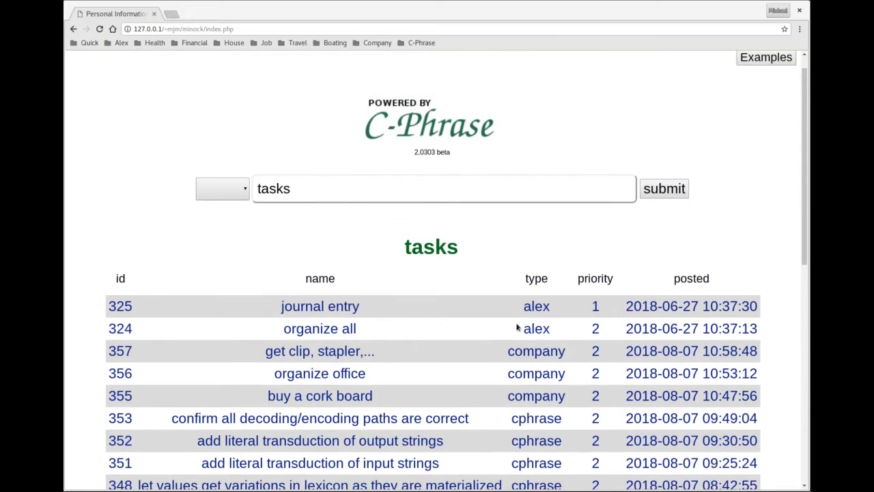
left_click(539, 423)
left_click(667, 191)
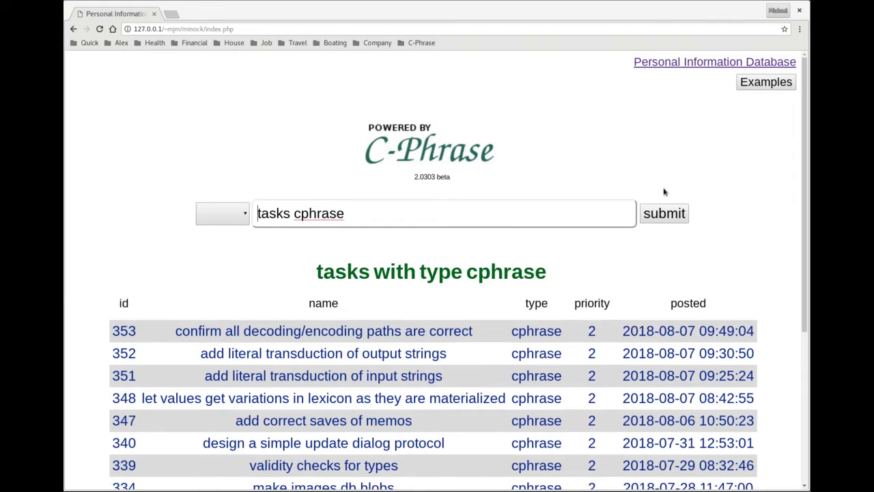
- Restrict the cphrase tasks to those posted less than 3 days ago
scroll(451, 362, "down", 3)
scroll(453, 371, "up", 2)
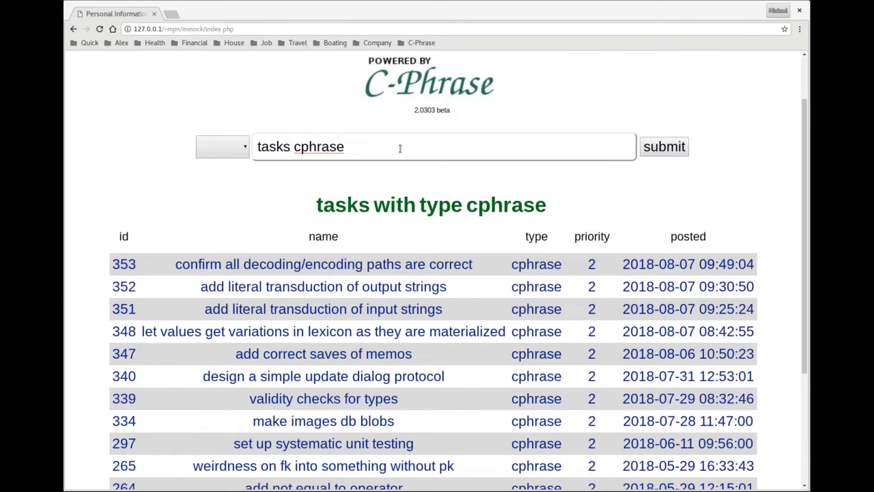
type("posted less than ")
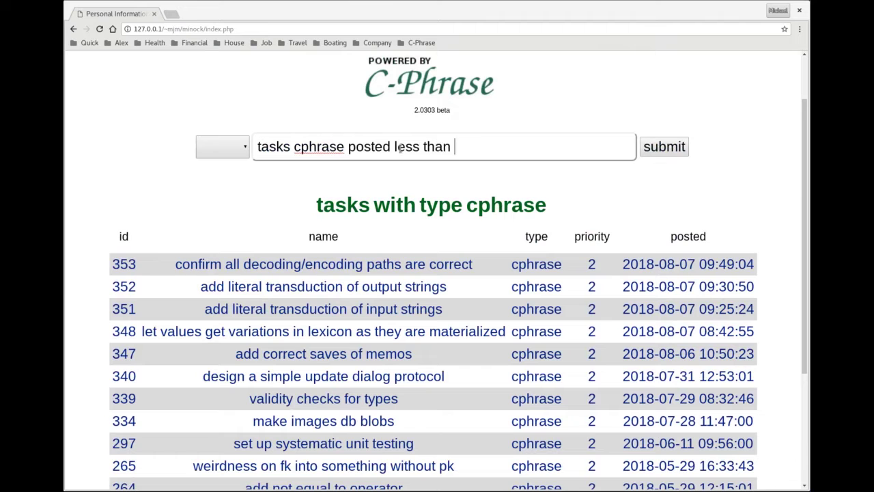
type("3 days ago")
key("Return")
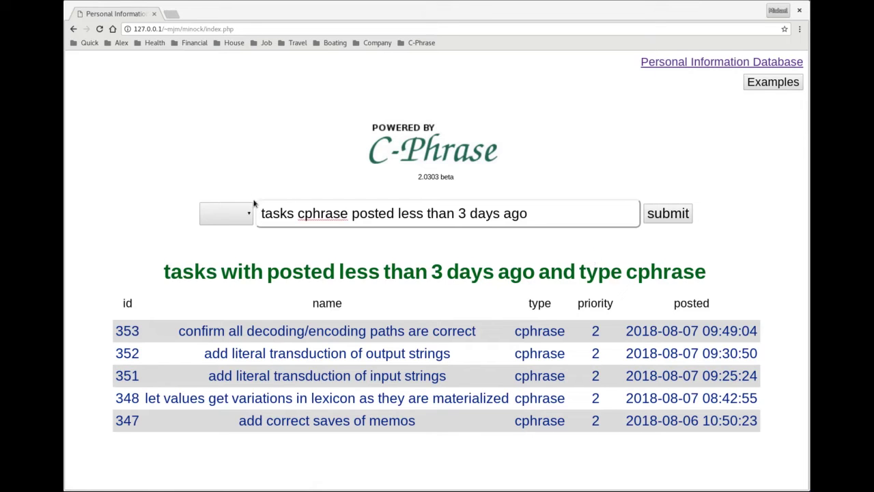
- Add a cphrase task named "get working with AWS"
left_click_drag(539, 212, 238, 189)
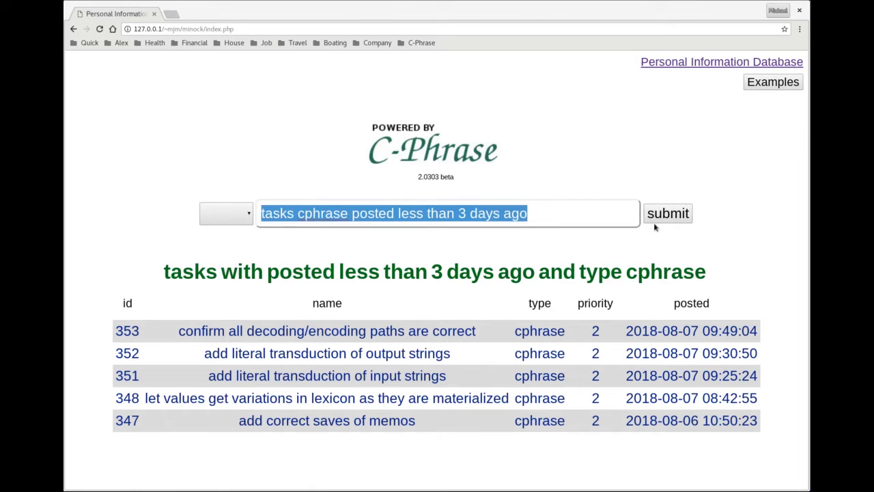
type("add cph")
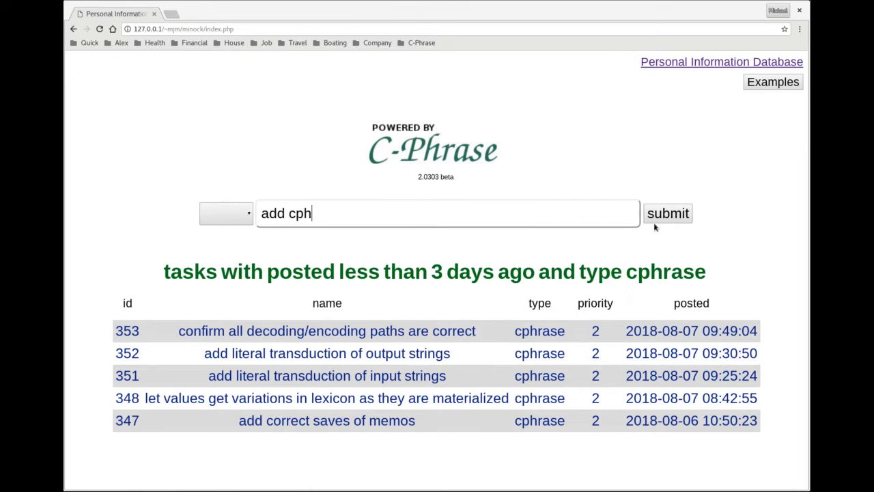
type("rase ts")
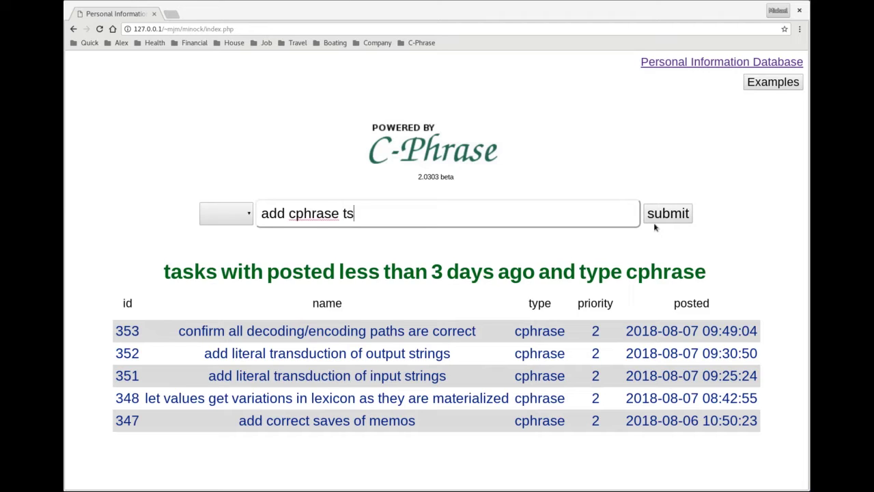
key("BackSpace")
type("ask \"get wor")
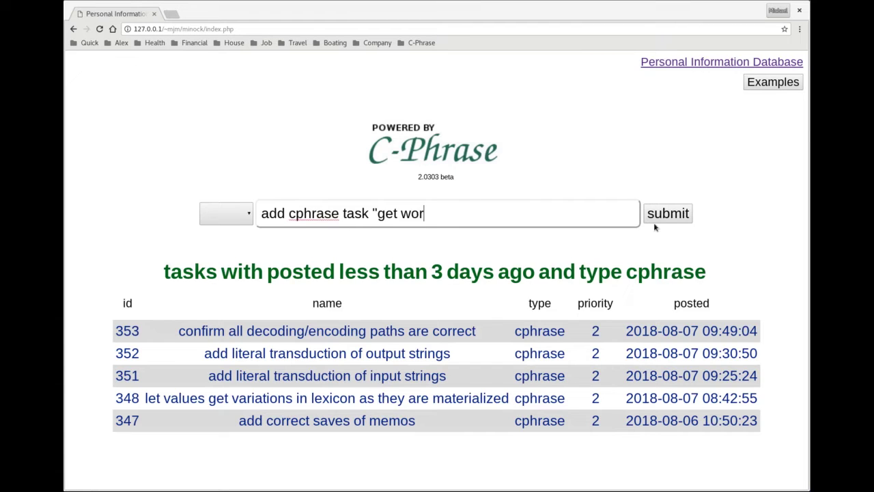
type("king with A")
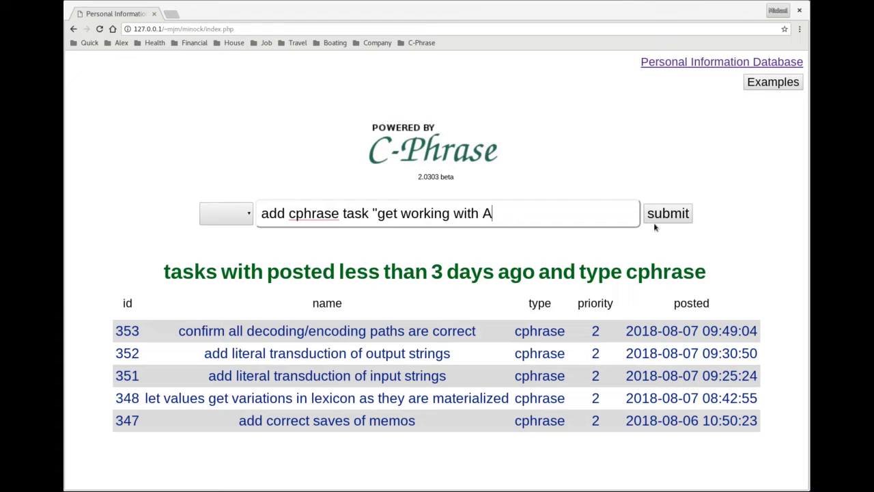
type("WS\"")
key("Return")
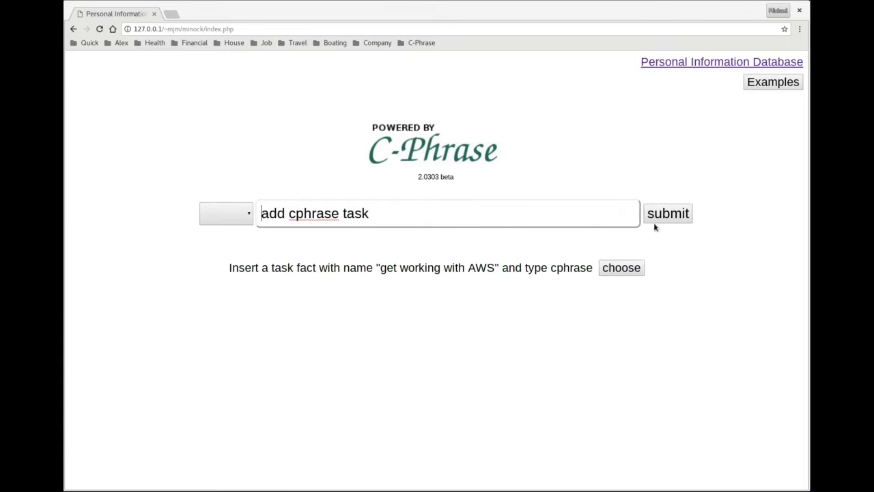
left_click(637, 272)
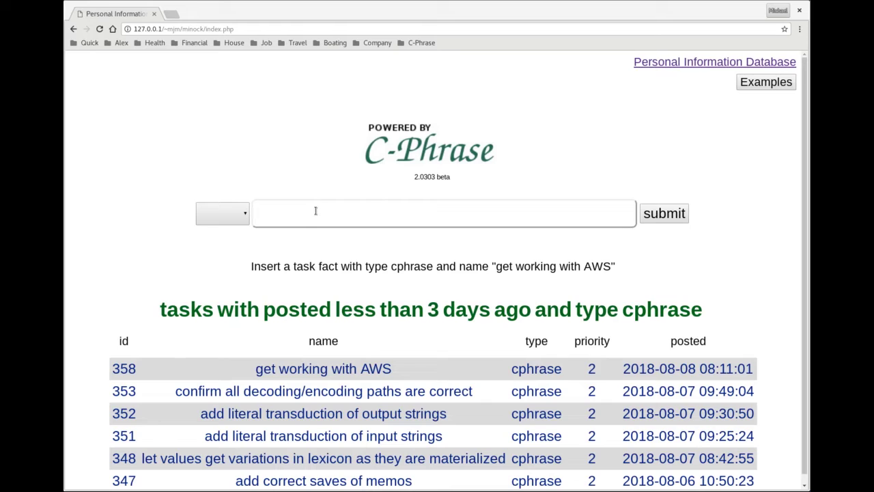
- Delete the "get working with AWS" task and set all cphrase tasks to priority 1
type("delete")
left_click(341, 369)
left_click(666, 214)
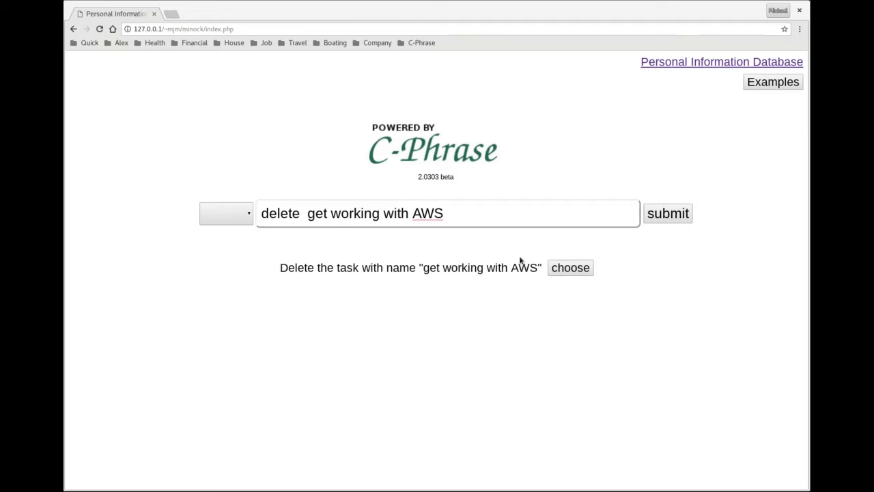
left_click(571, 266)
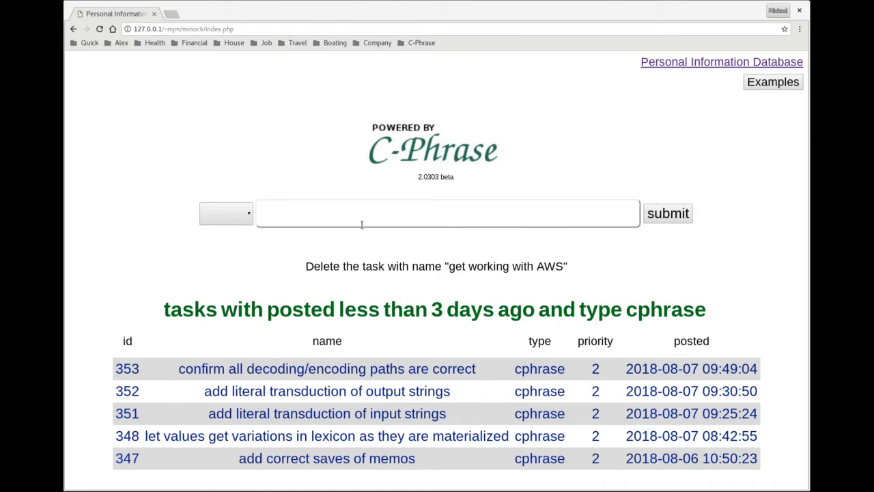
type("set ")
type("pro")
type("io")
type("rity ")
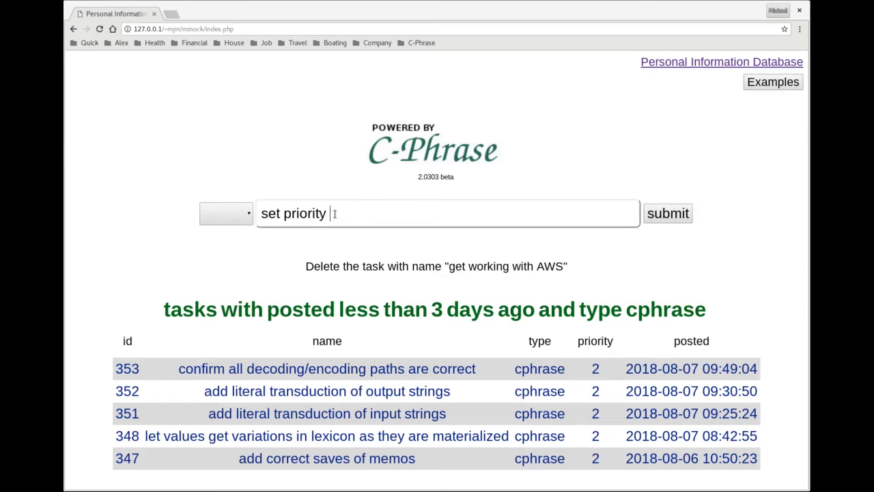
type("of cphrase tasks ")
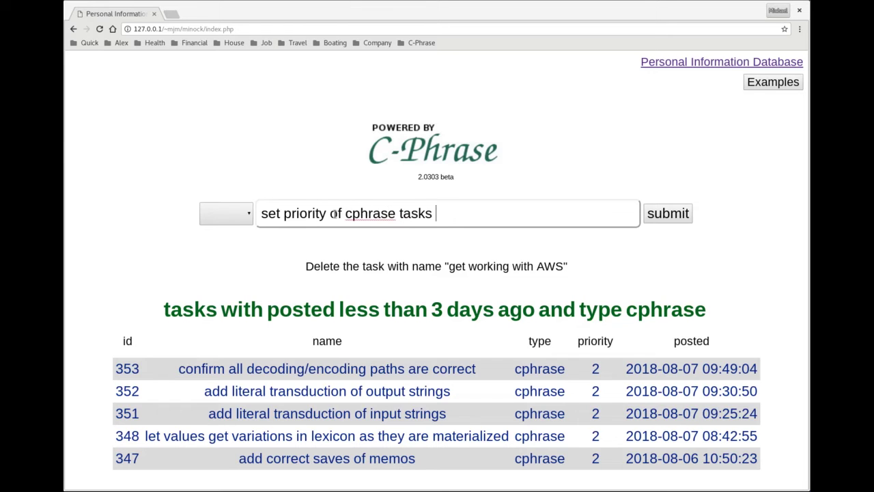
type("to 1")
key("Return")
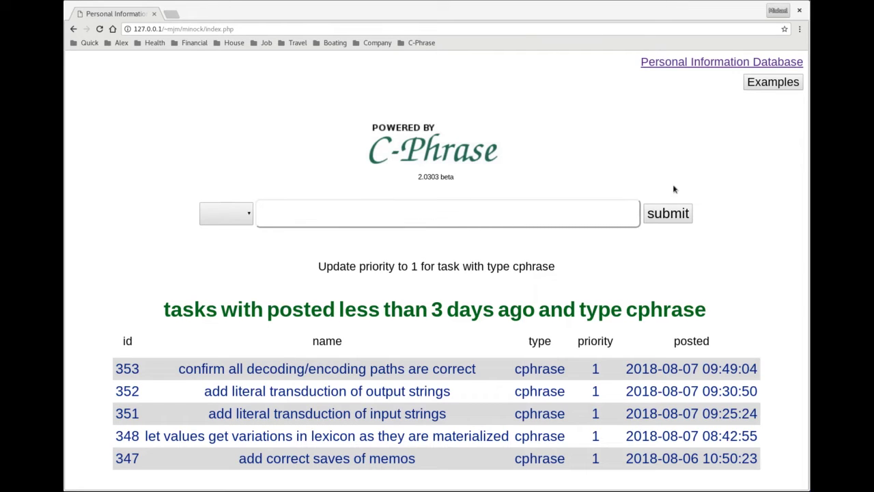
- List the foods, then query 'calories of Asian buffet', which returns 1000
left_click(779, 84)
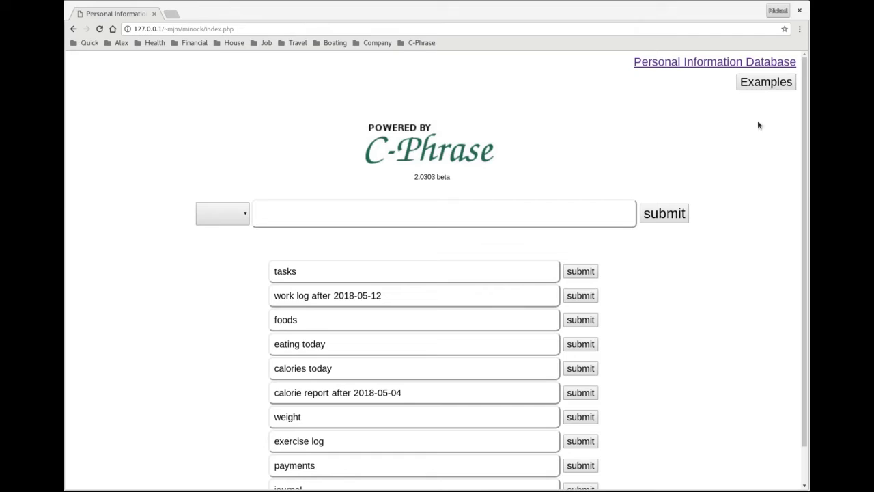
left_click(581, 320)
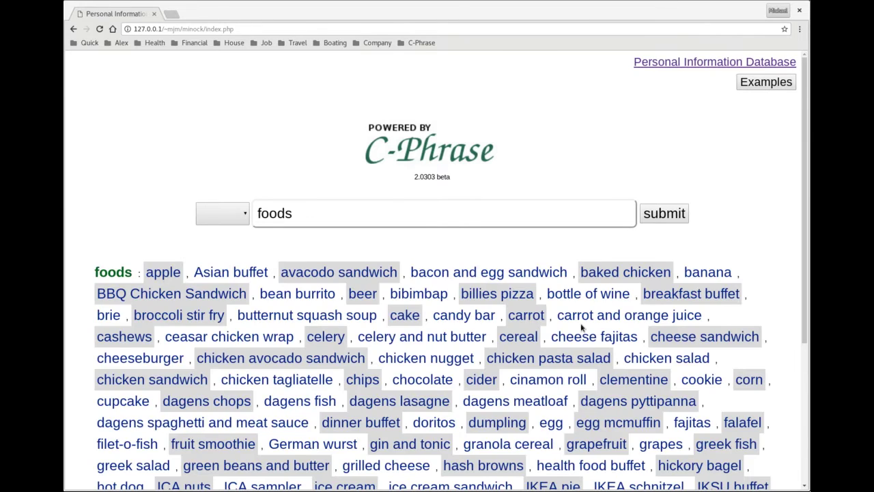
scroll(379, 299, "down", 3)
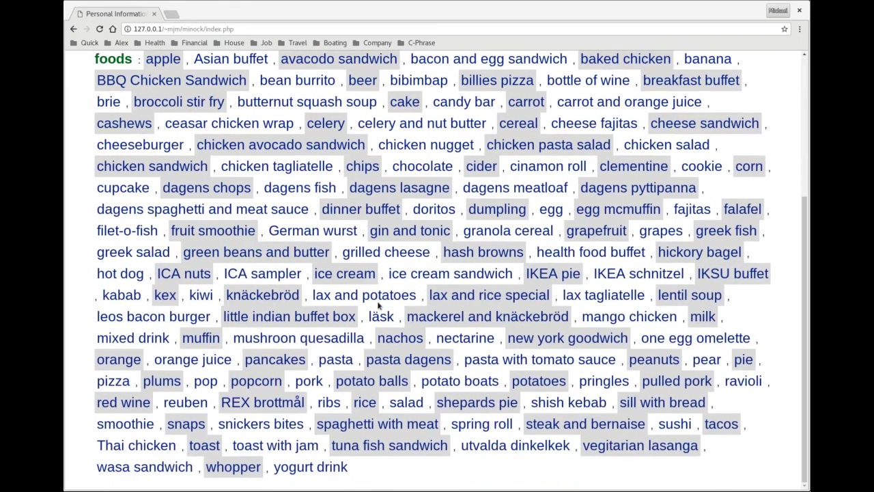
scroll(379, 305, "up", 3)
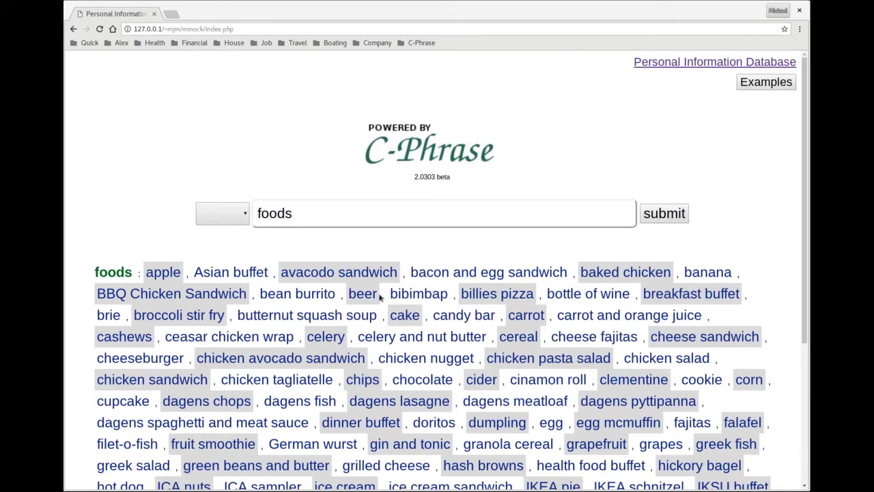
left_click(342, 219)
left_click_drag(316, 215, 198, 198)
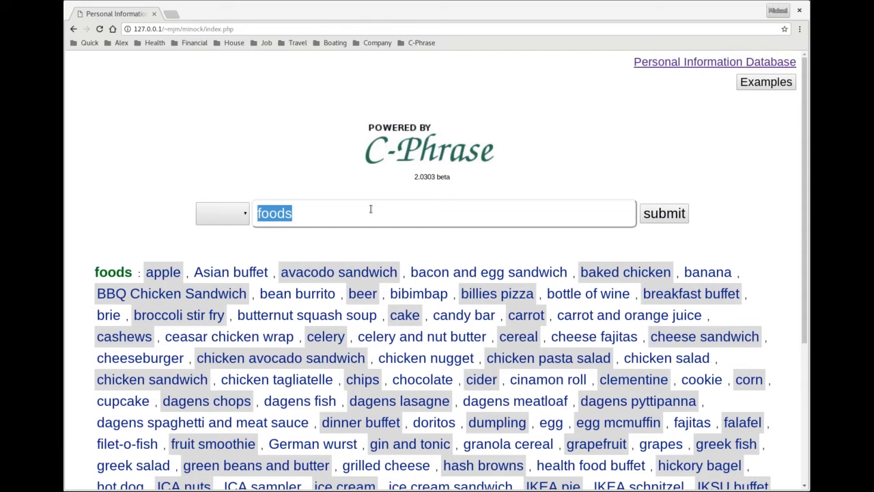
type("ca")
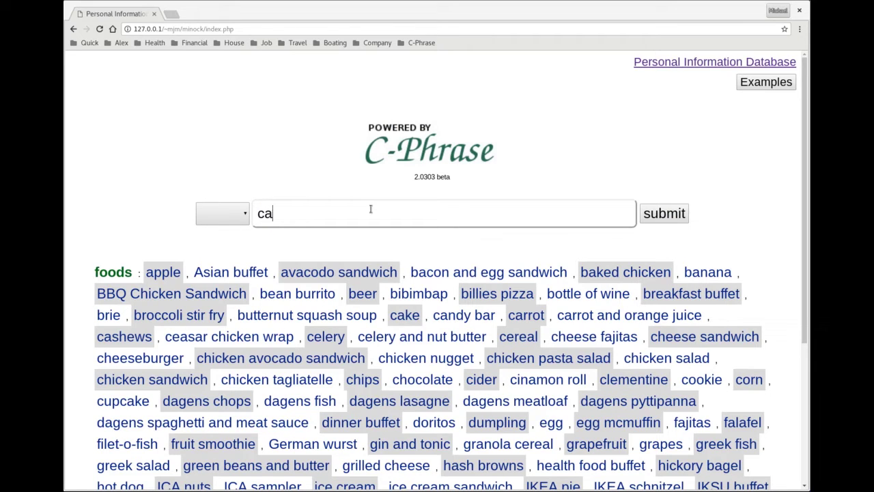
type("lories of")
left_click(236, 271)
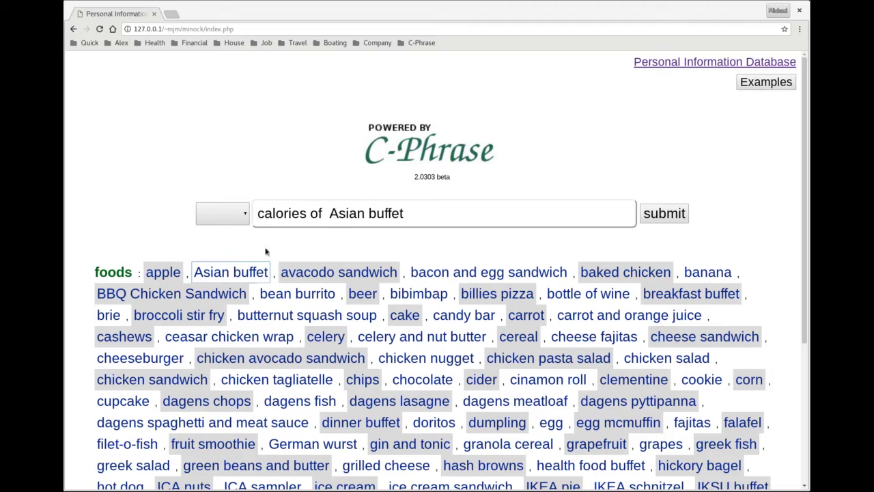
left_click(654, 214)
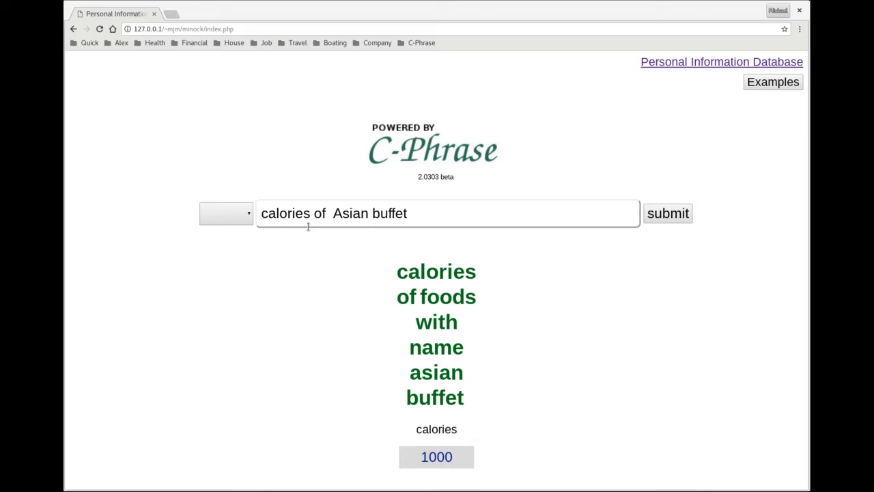
- Run the 'foods' query to list the available foods
left_click(751, 88)
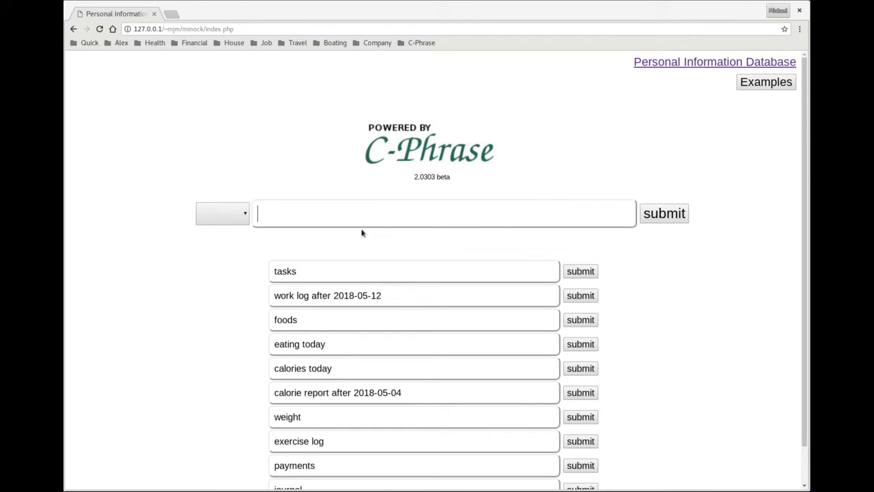
type("foods")
key("Return")
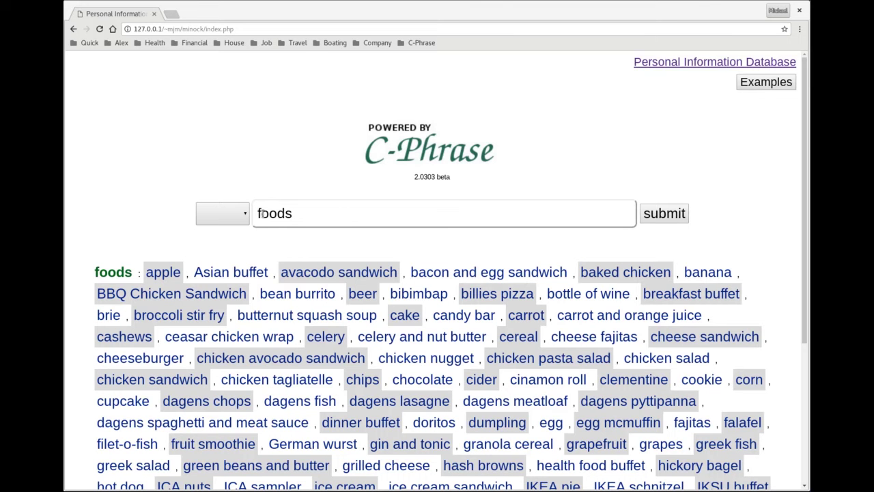
- Log eating a one egg omelette 20 minutes ago
left_click_drag(257, 213, 320, 217)
type("add eating of")
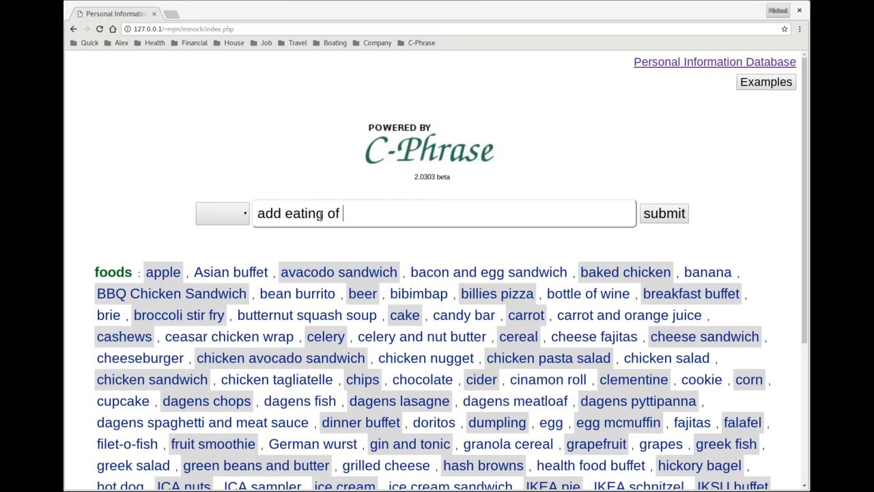
scroll(529, 410, "down", 3)
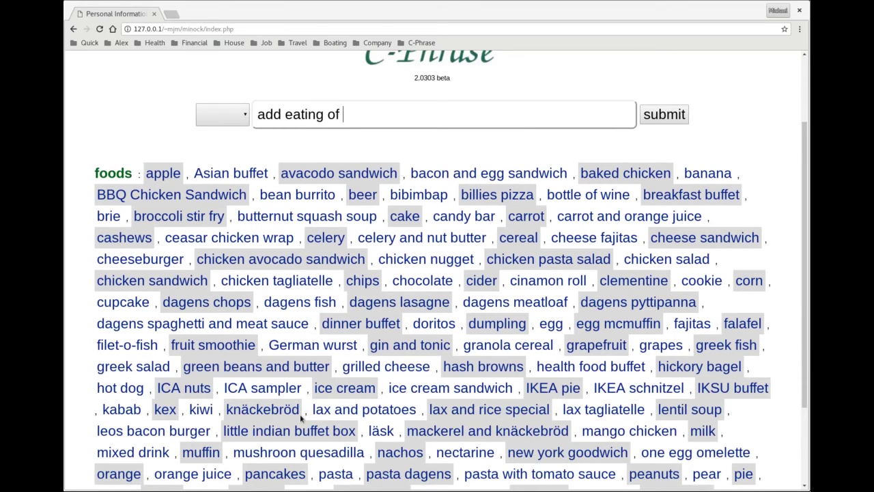
scroll(300, 414, "down", 1)
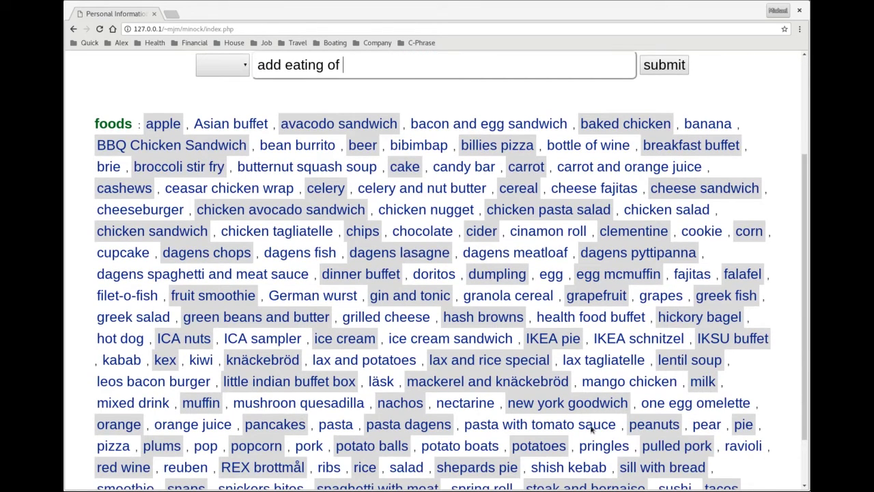
left_click(686, 410)
scroll(509, 334, "up", 3)
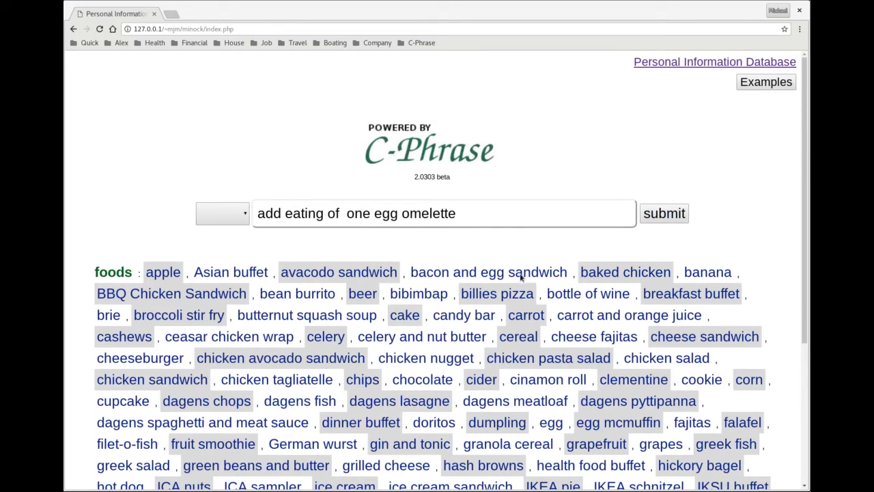
left_click(499, 213)
type("20 minutes ago")
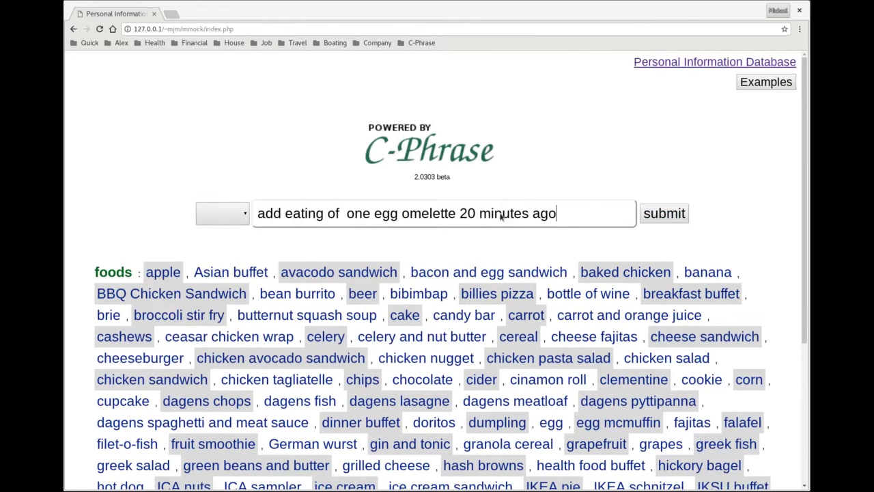
key("Return")
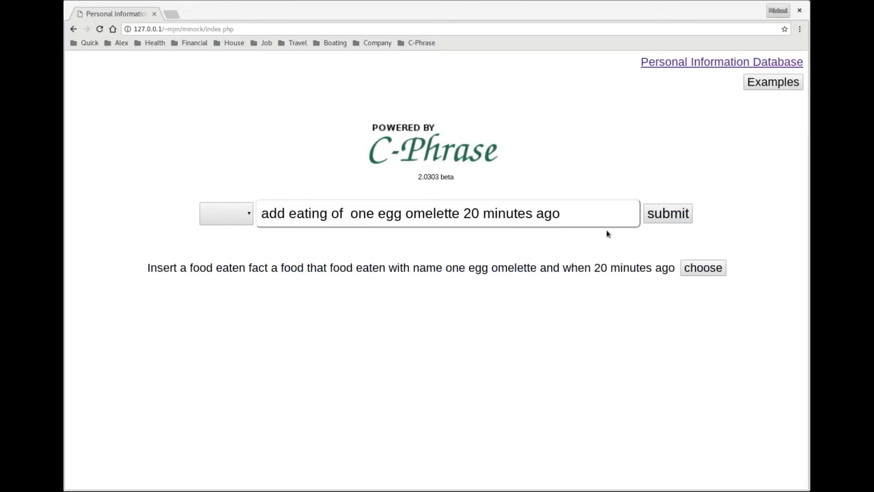
left_click(701, 268)
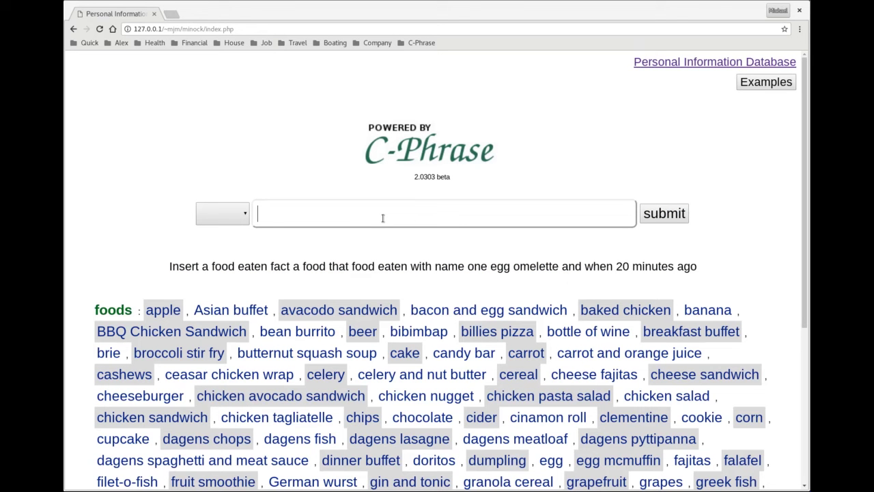
- Check today's eating and today's calories, which total 246.0
type("eating today")
key("Return")
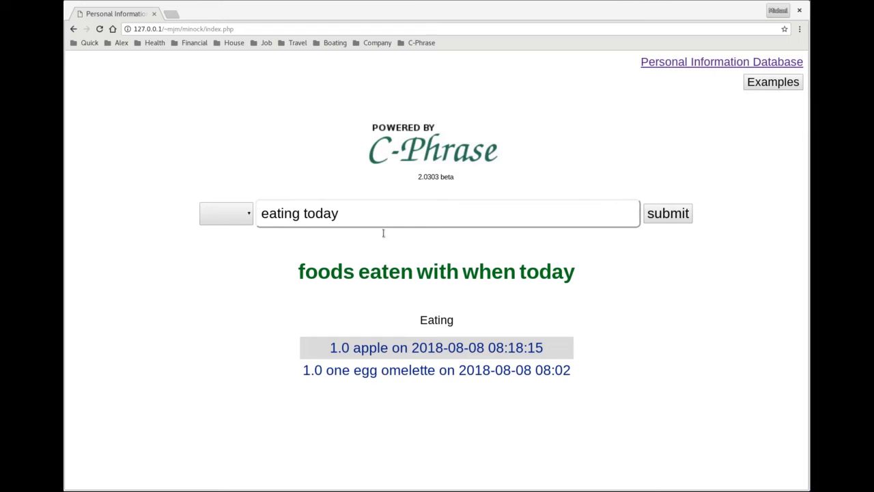
left_click(766, 85)
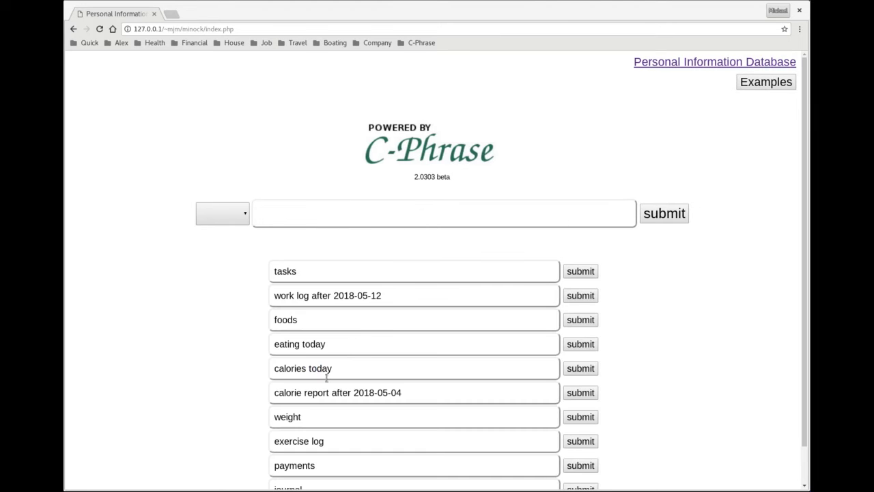
left_click(581, 369)
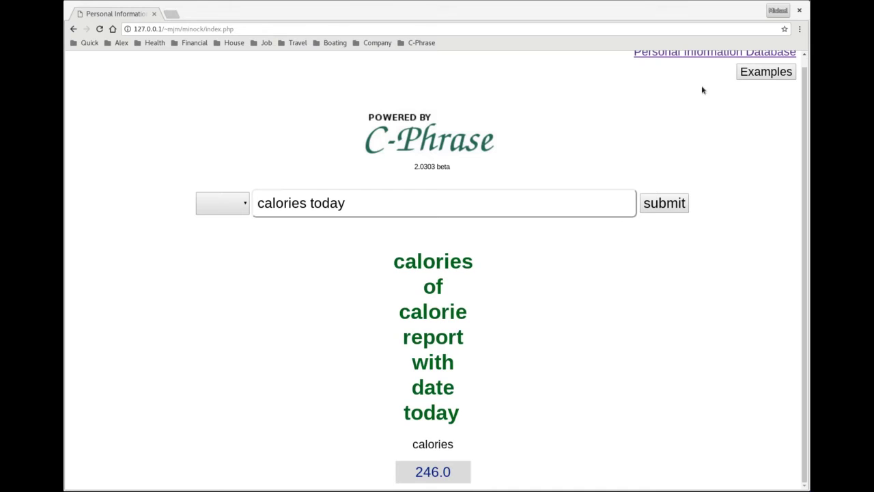
left_click(759, 75)
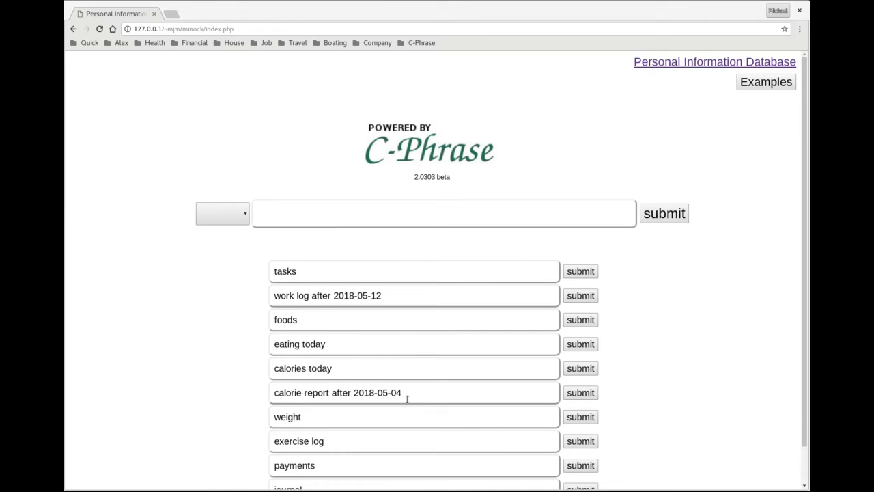
- Chart daily calories with the 'calorie report after 2018-05-04' example
left_click(579, 394)
scroll(328, 367, "down", 2)
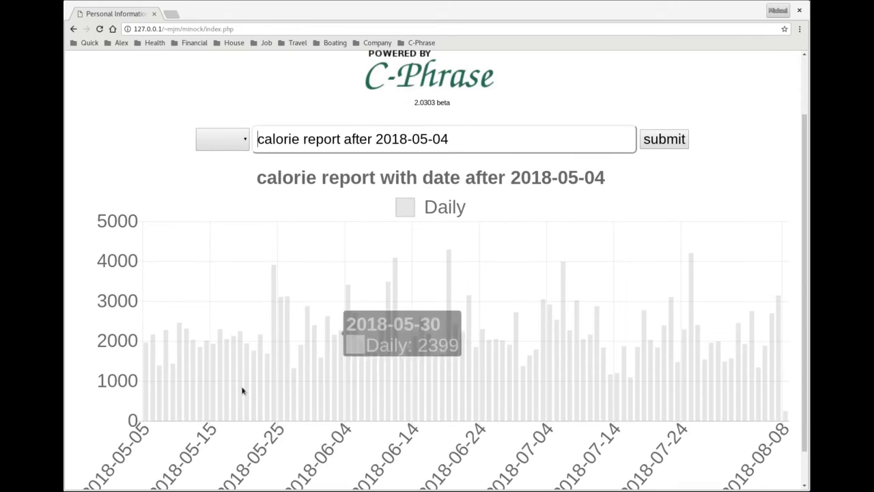
mouse_move(143, 405)
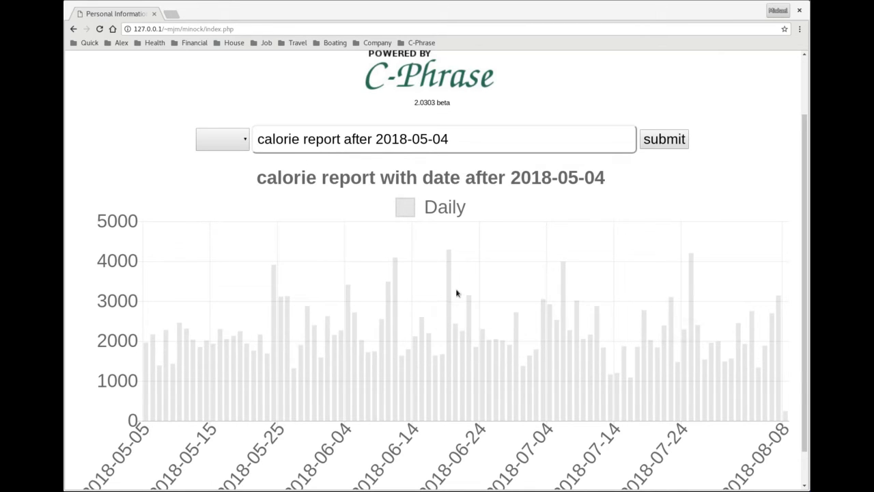
mouse_move(450, 296)
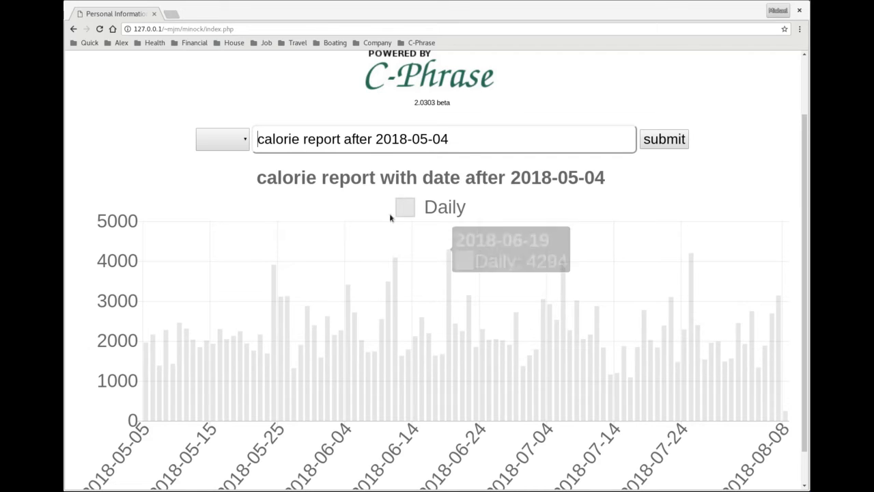
- List the seven foods eaten on 2018-06-19
left_click_drag(373, 139, 261, 137)
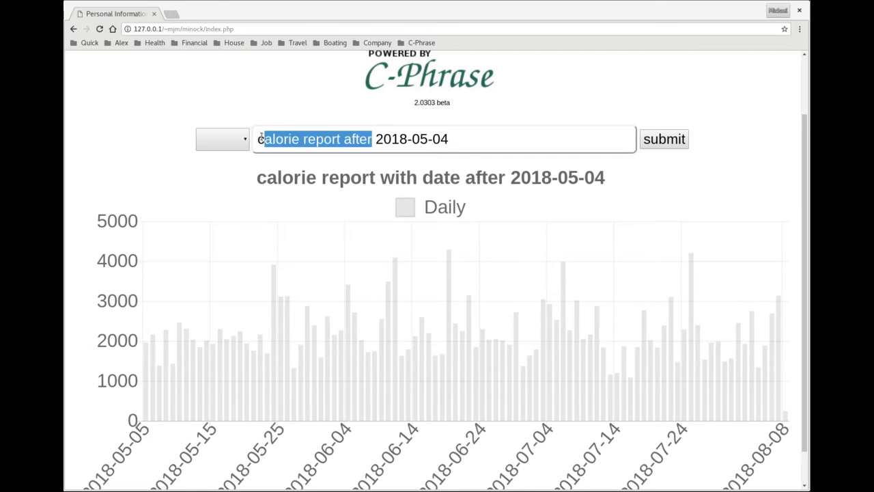
key("BackSpace")
key("BackSpace")
type("eating")
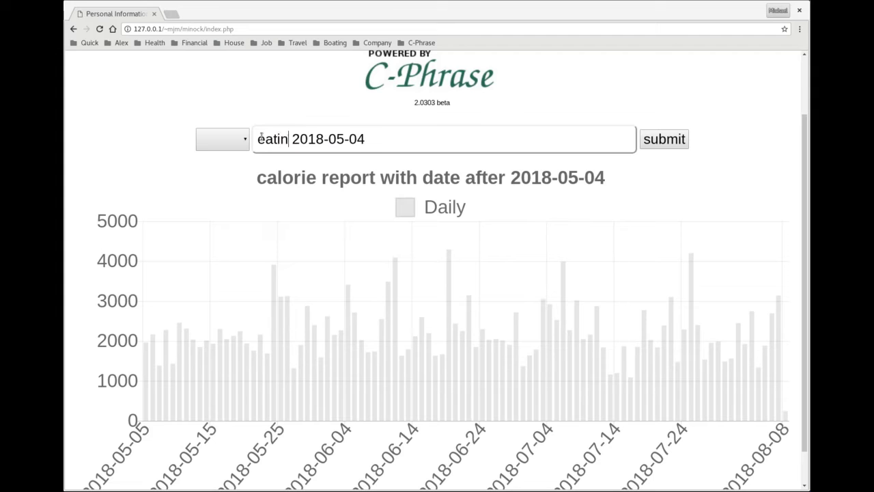
type(" on")
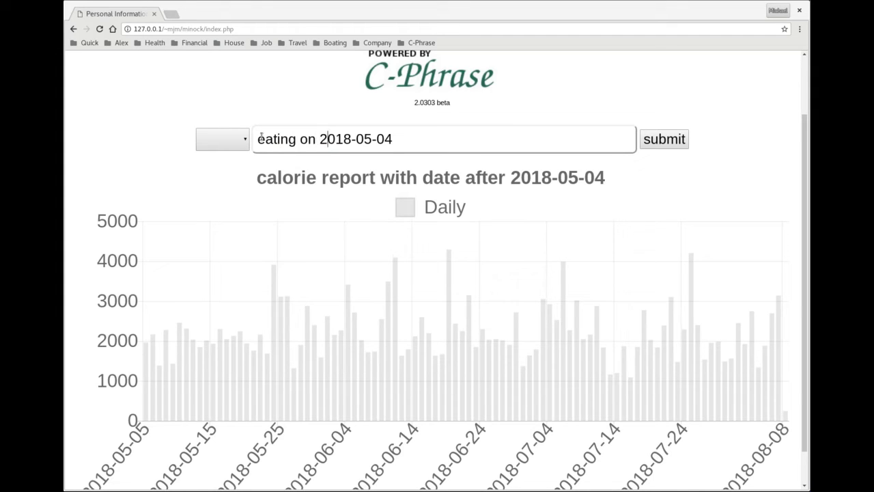
key("Right")
key("Right")
key("Right")
key("BackSpace")
type("6")
key("BackSpace")
key("BackSpace")
type("19")
left_click(678, 138)
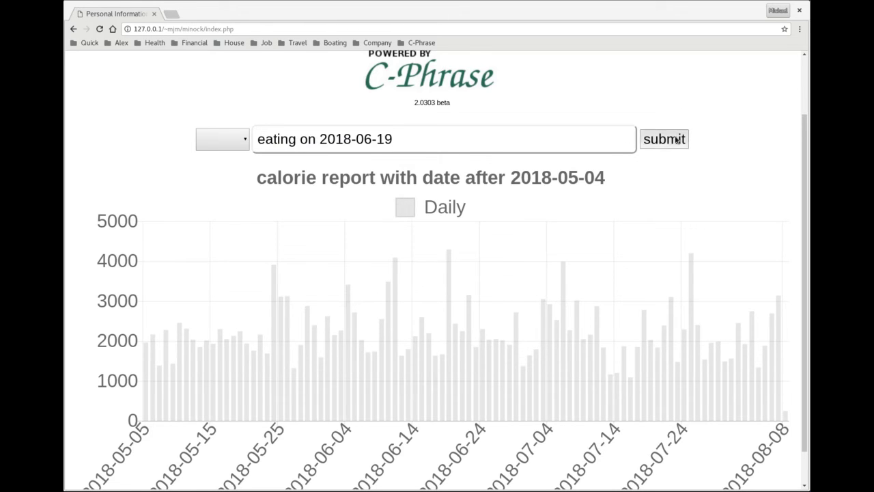
scroll(567, 321, "down", 1)
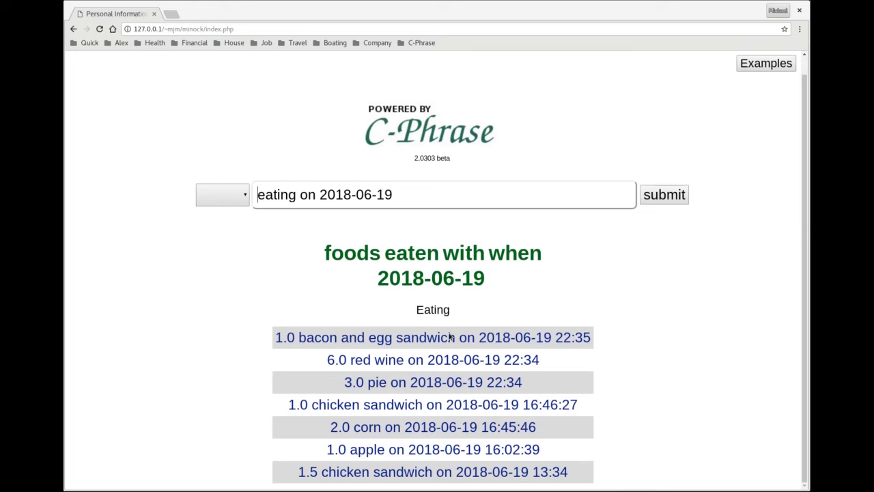
left_click(761, 67)
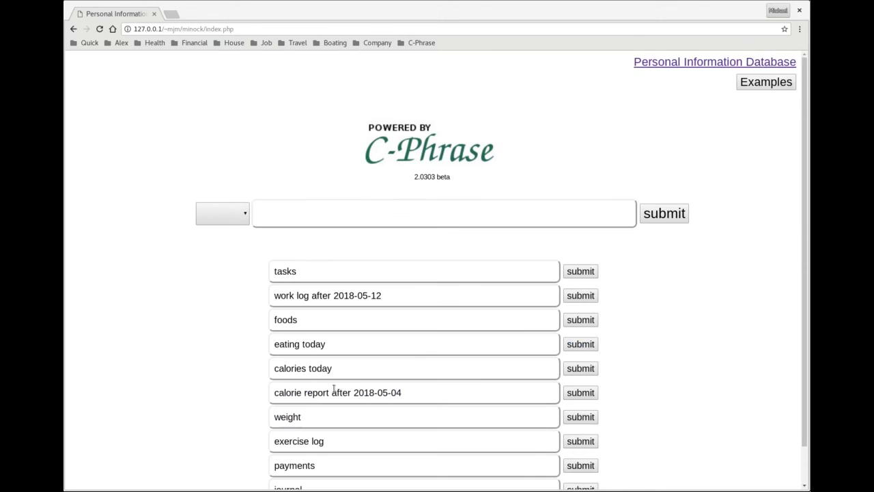
- Query average calories for the calorie report after 2018-05-04, giving 2229.67666667
left_click(580, 393)
scroll(373, 340, "down", 3)
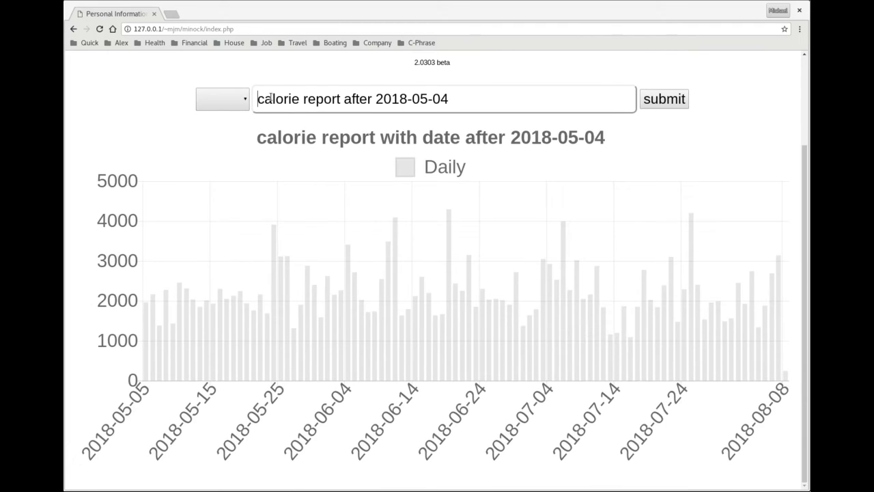
type("averagre ca")
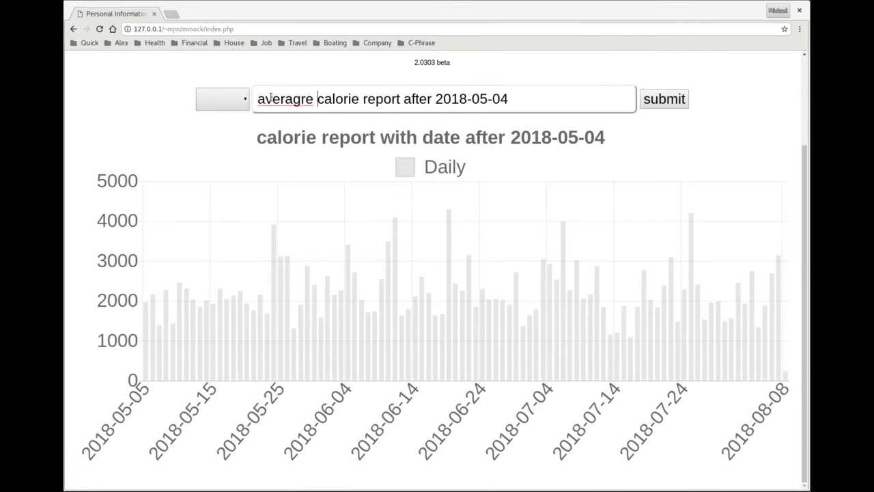
type("lories")
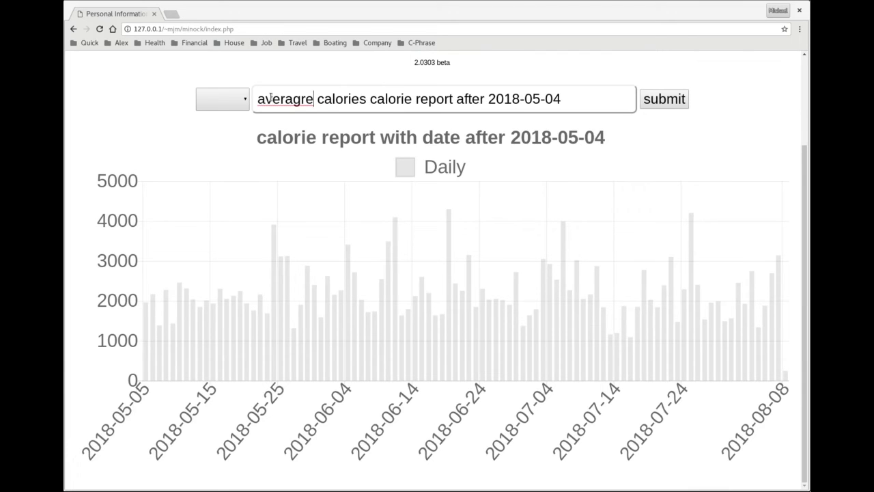
key("BackSpace")
key("Return")
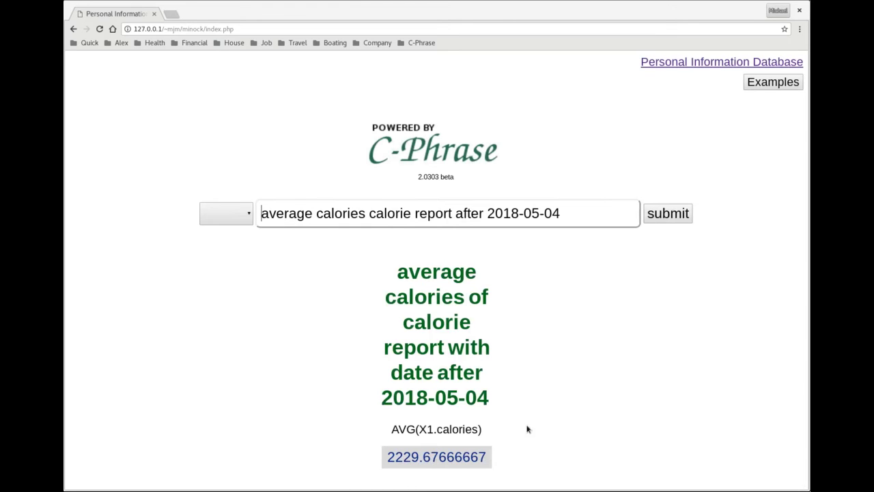
- Chart weights by date, from 105.4 on 2018-04-09 down to about 100
left_click(765, 86)
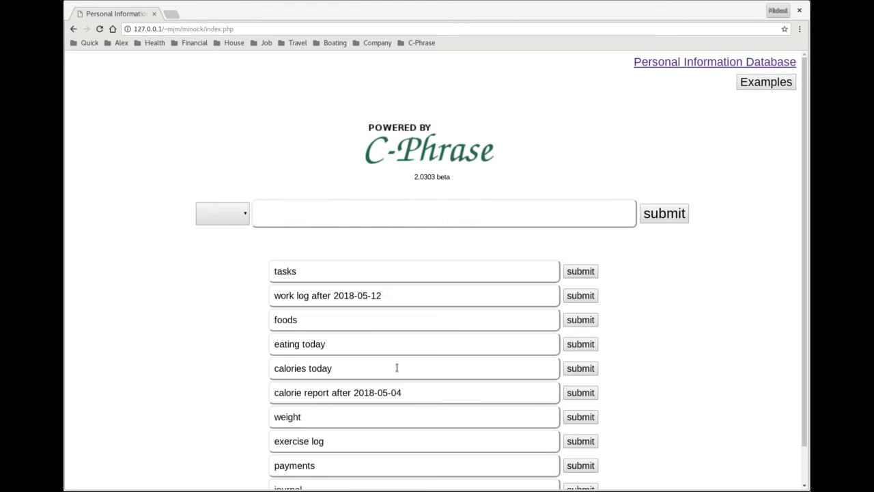
scroll(498, 417, "down", 1)
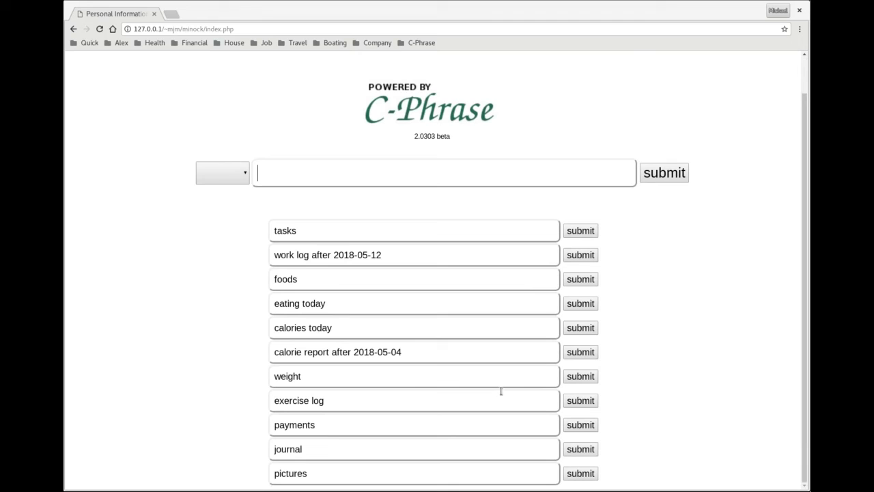
left_click(577, 378)
scroll(341, 355, "down", 2)
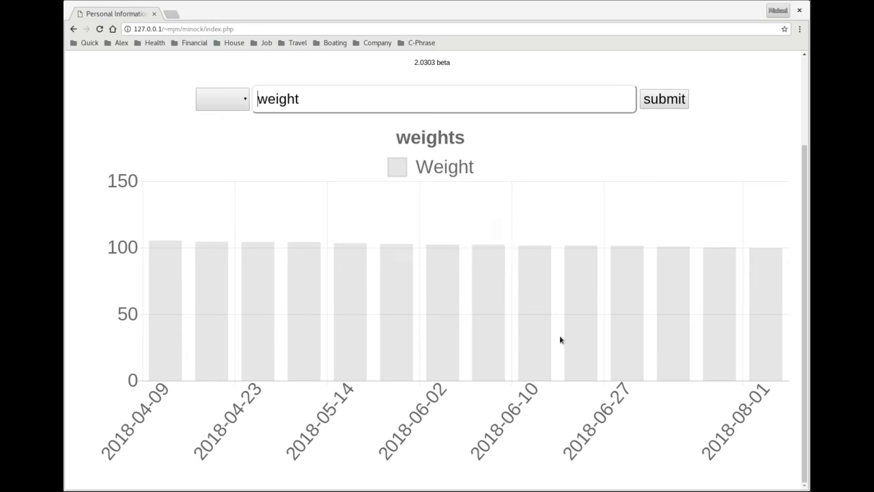
scroll(790, 170, "up", 2)
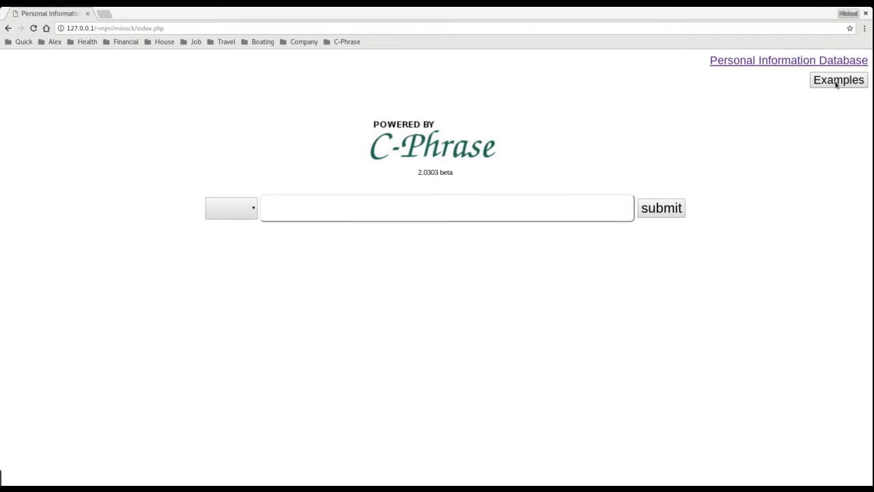
- Run the 'picture' query to view the existing pictures
left_click(836, 80)
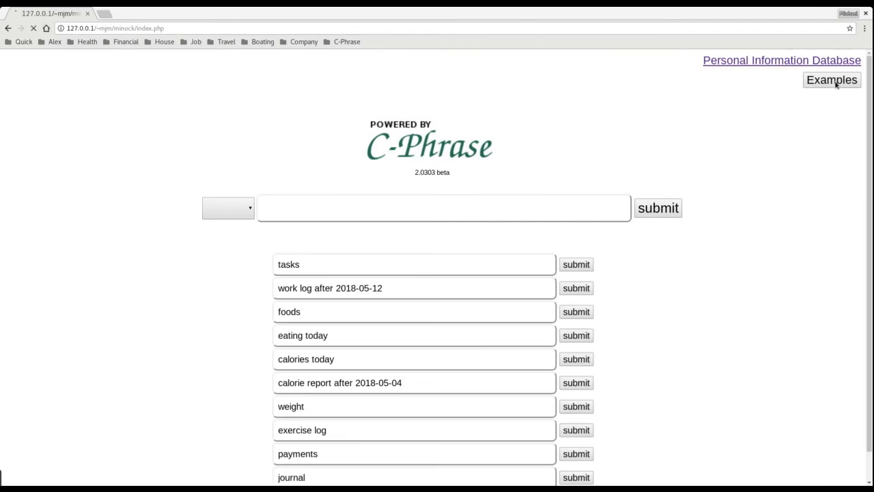
left_click(437, 204)
type("picture")
key("Return")
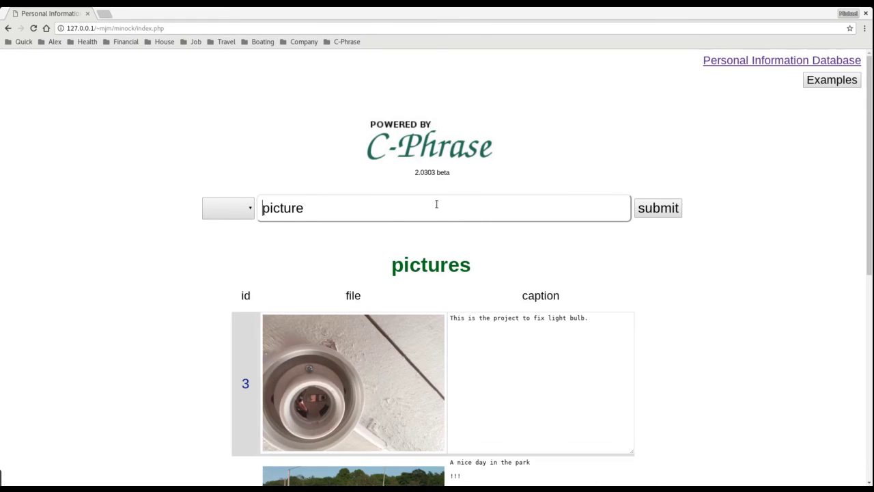
scroll(396, 275, "down", 6)
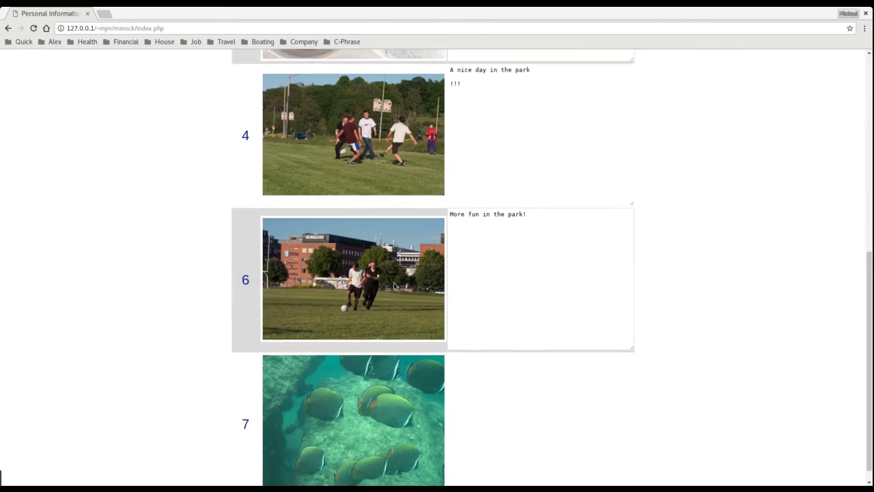
scroll(394, 286, "up", 4)
- Add picture PICT0065.JPG to the pictures table as picture 8
key("ctrl+a")
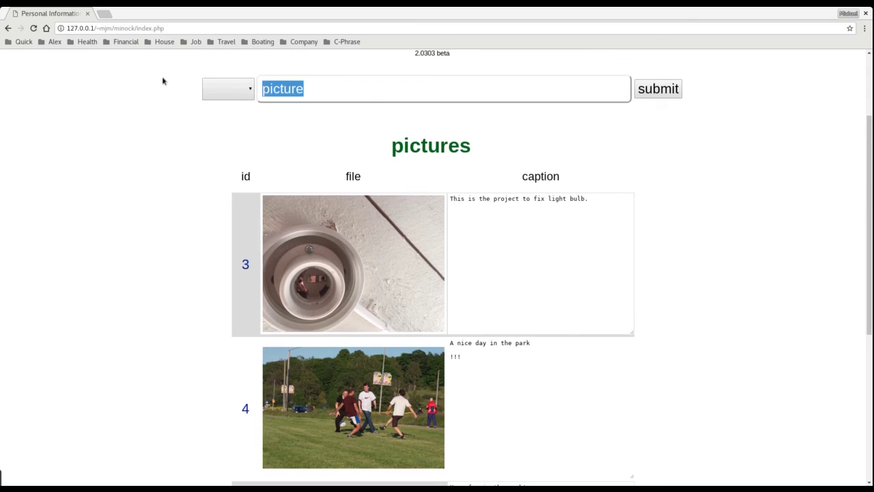
type("add picture")
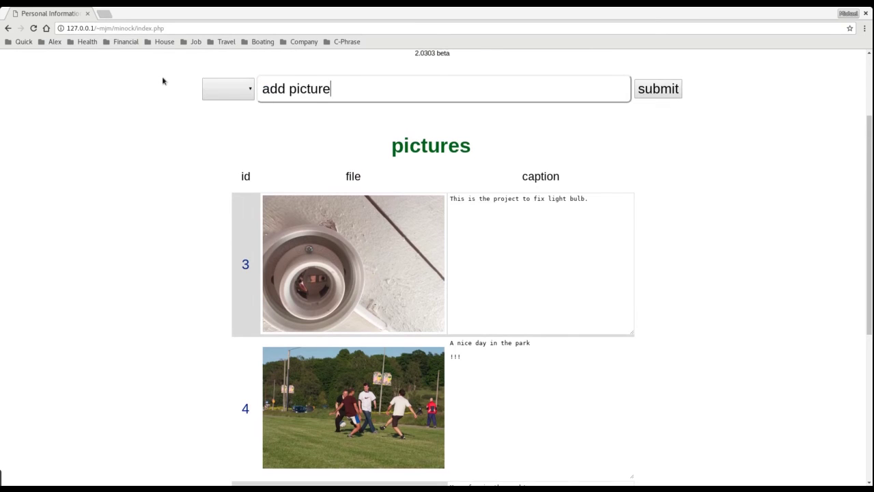
key("Return")
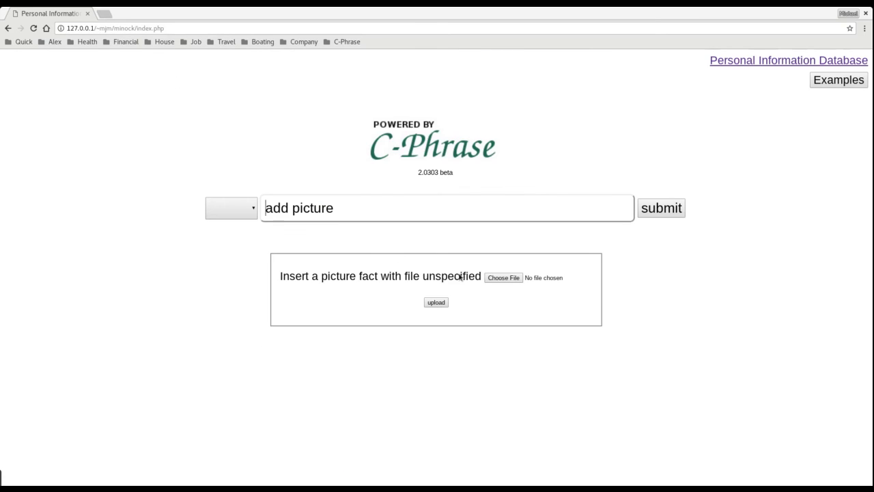
left_click(503, 278)
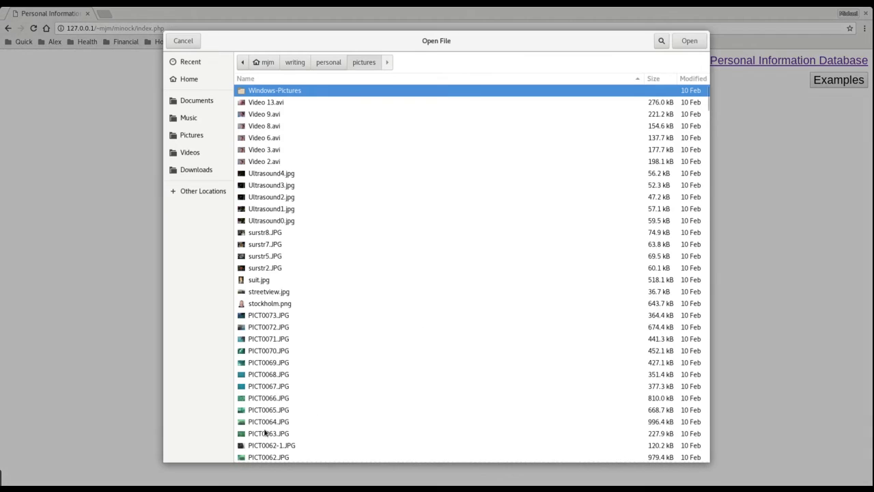
left_click(268, 411)
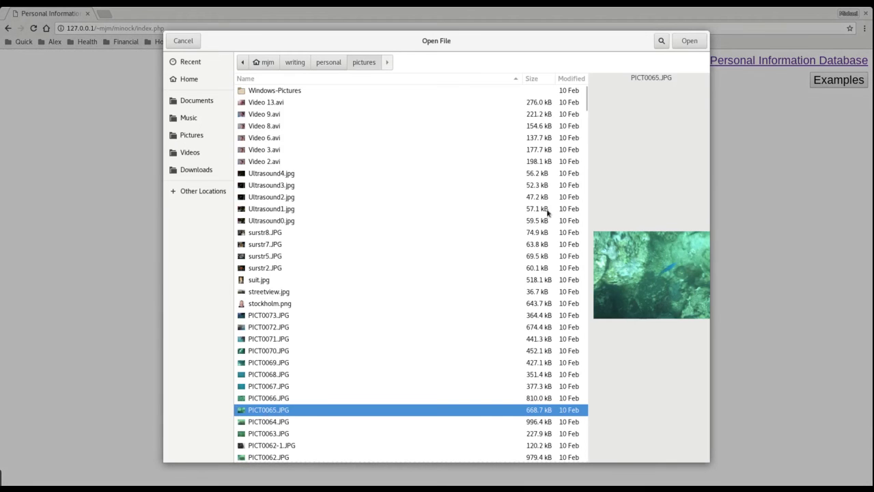
left_click(690, 41)
left_click(440, 298)
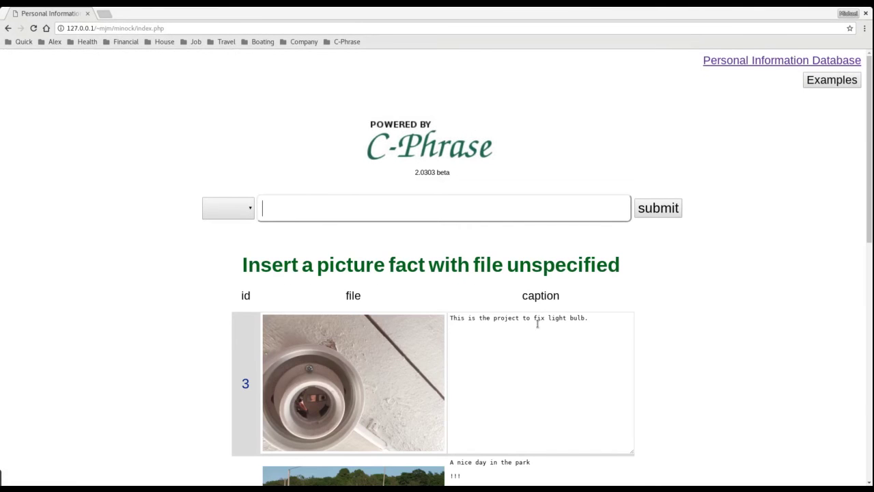
scroll(533, 321, "down", 10)
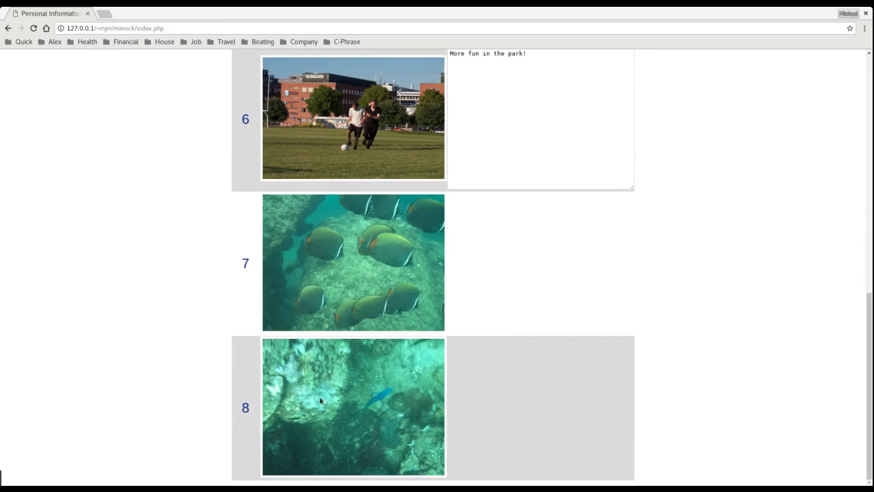
scroll(642, 300, "up", 10)
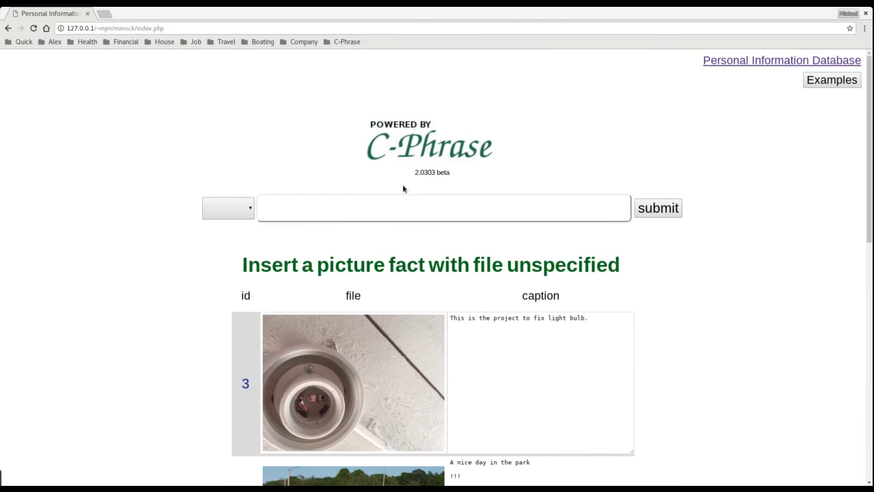
- Set picture 8's caption to "A nice blue fishy!" via 'set caption picture 8'
type("set caption ")
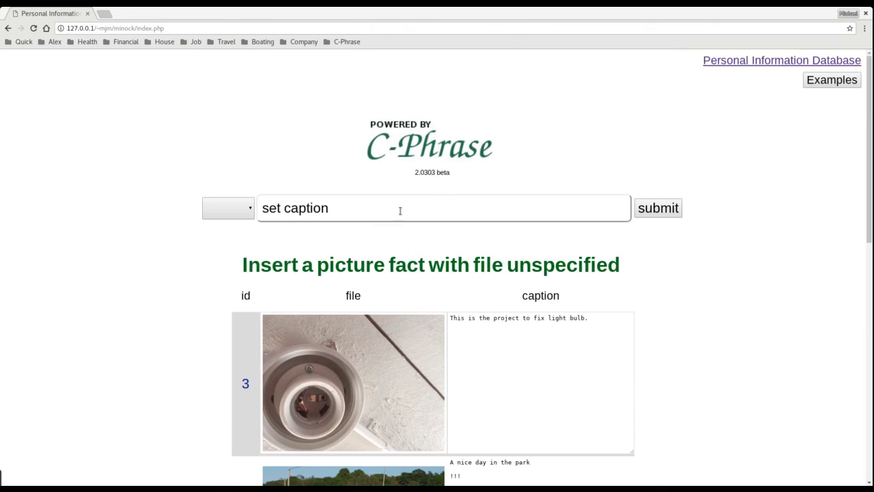
type("picture 8")
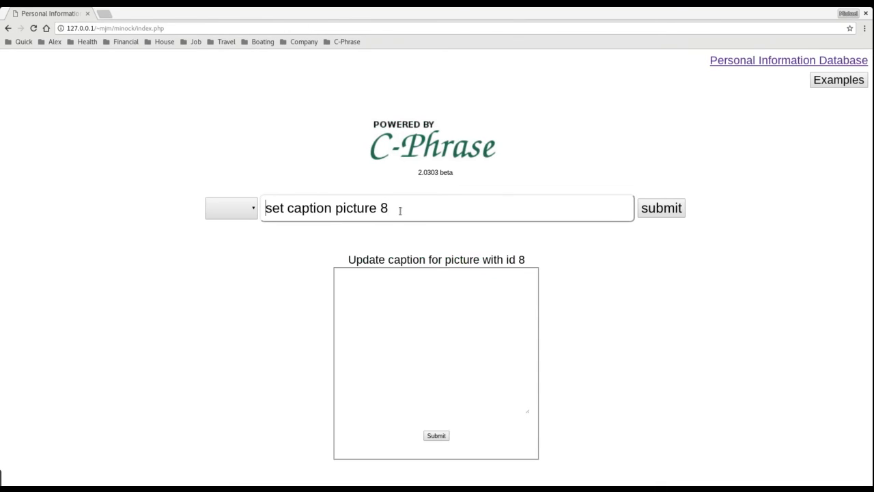
left_click(470, 295)
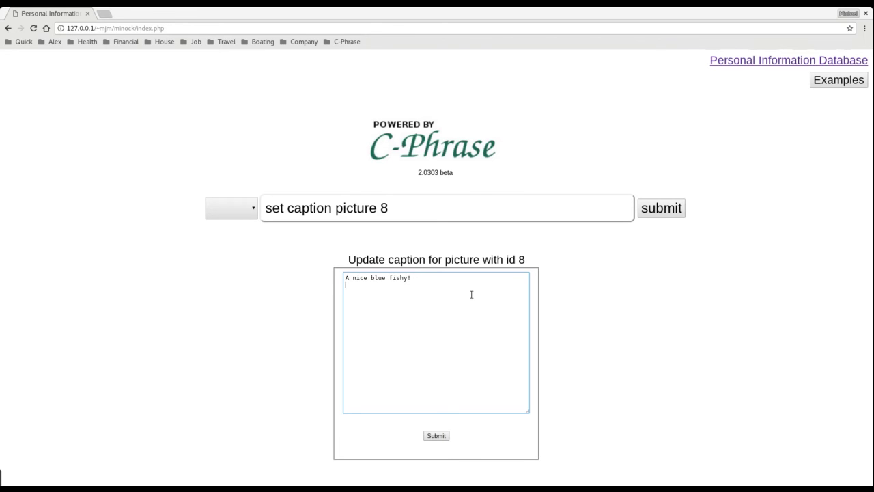
left_click(437, 435)
scroll(530, 368, "down", 5)
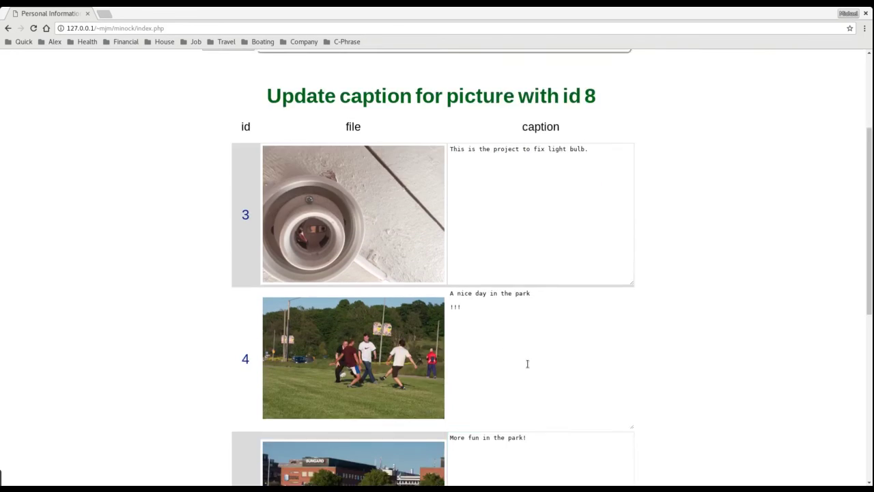
scroll(528, 362, "down", 3)
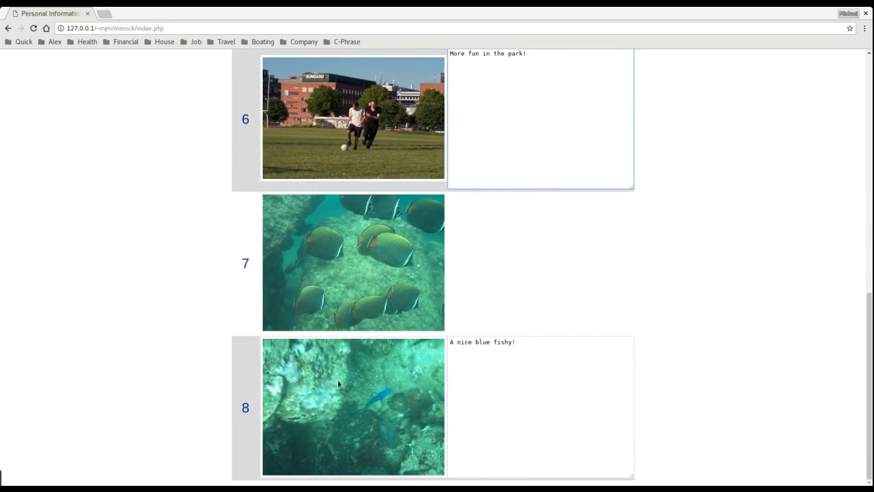
scroll(541, 370, "up", 10)
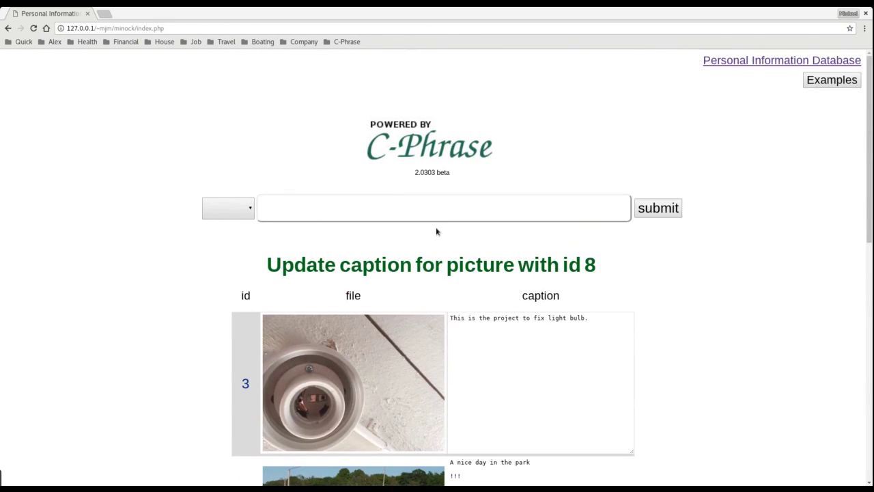
- Find pictures 4 and 6 with captions containing "park", then open the Personal Information Database page
left_click(436, 213)
type("pictures")
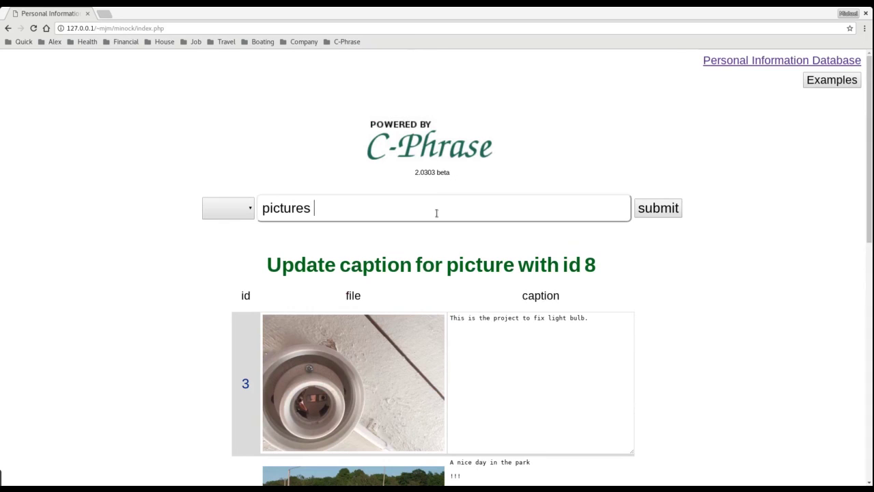
type(" with caption ")
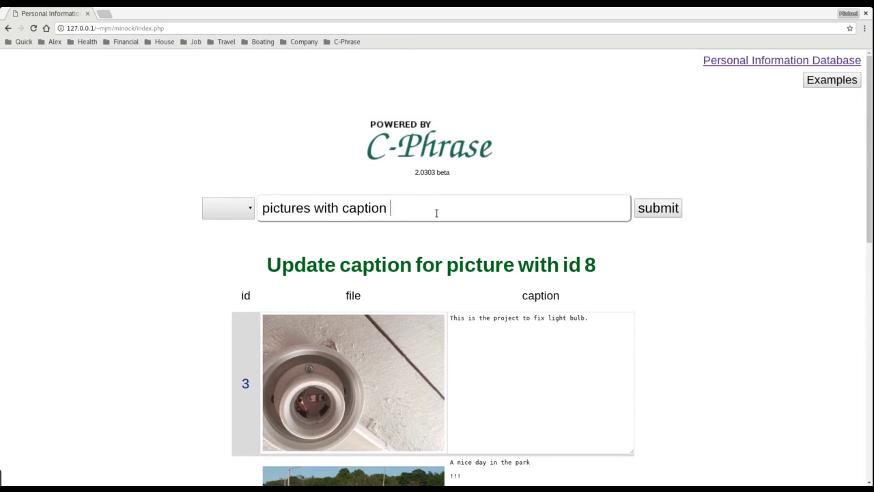
type("containin")
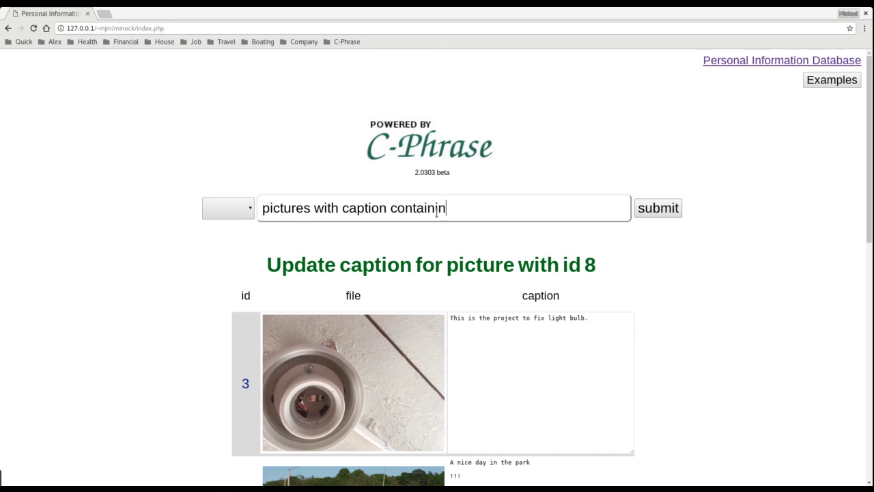
type("g \"park\"")
key("Return")
scroll(532, 322, "down", 3)
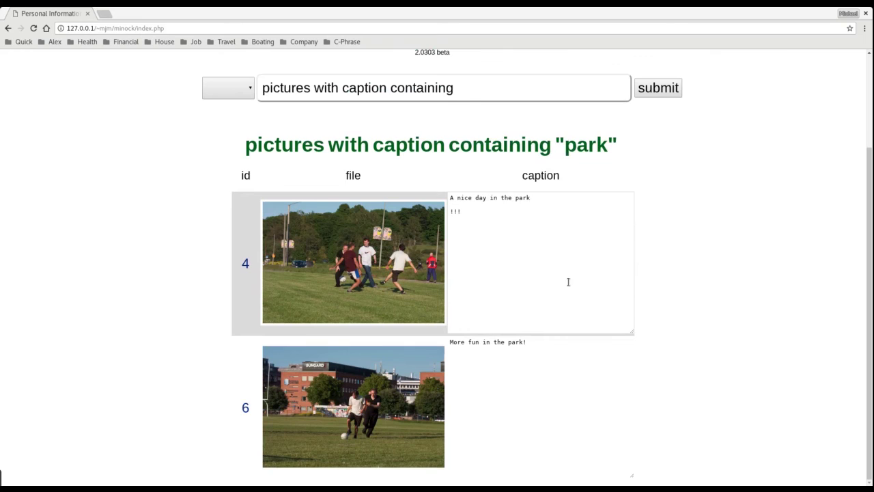
scroll(644, 244, "up", 3)
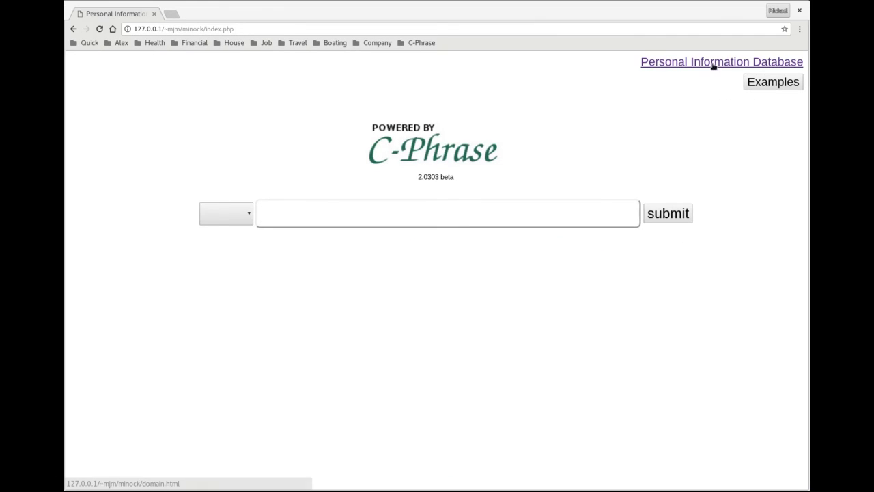
left_click(713, 64)
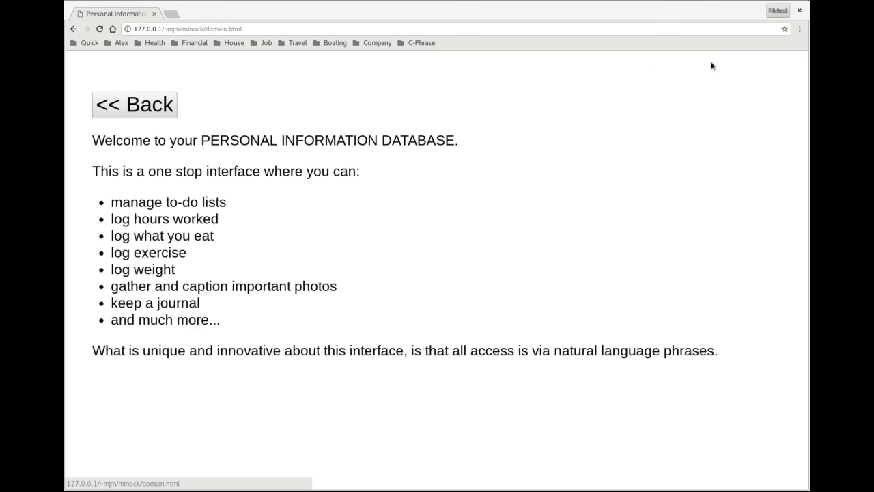